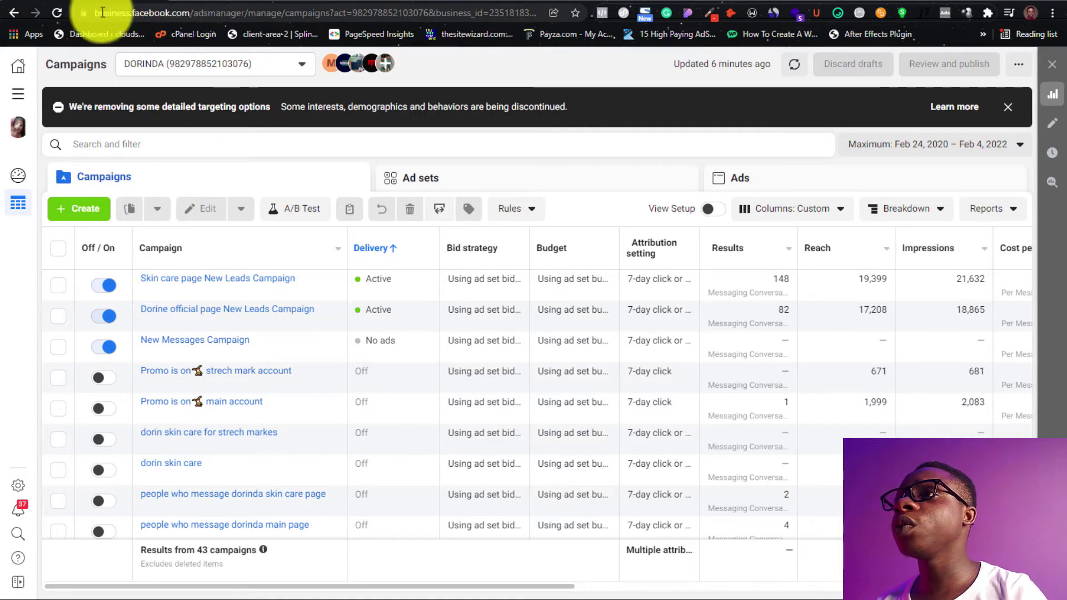
pyautogui.moveTo(95, 12); pyautogui.dragTo(245, 10)
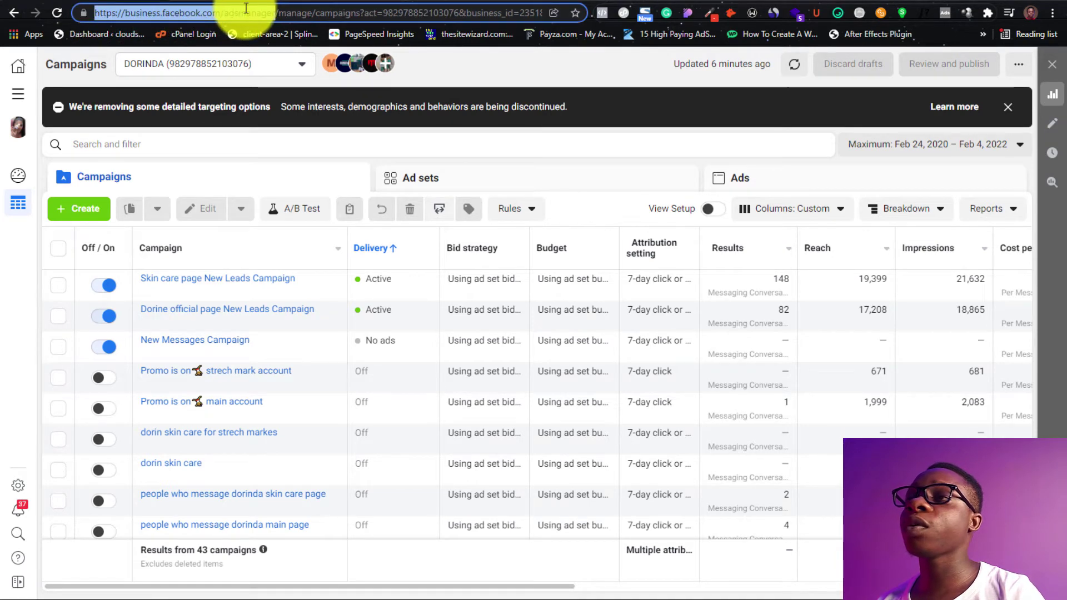
pyautogui.click(456, 75)
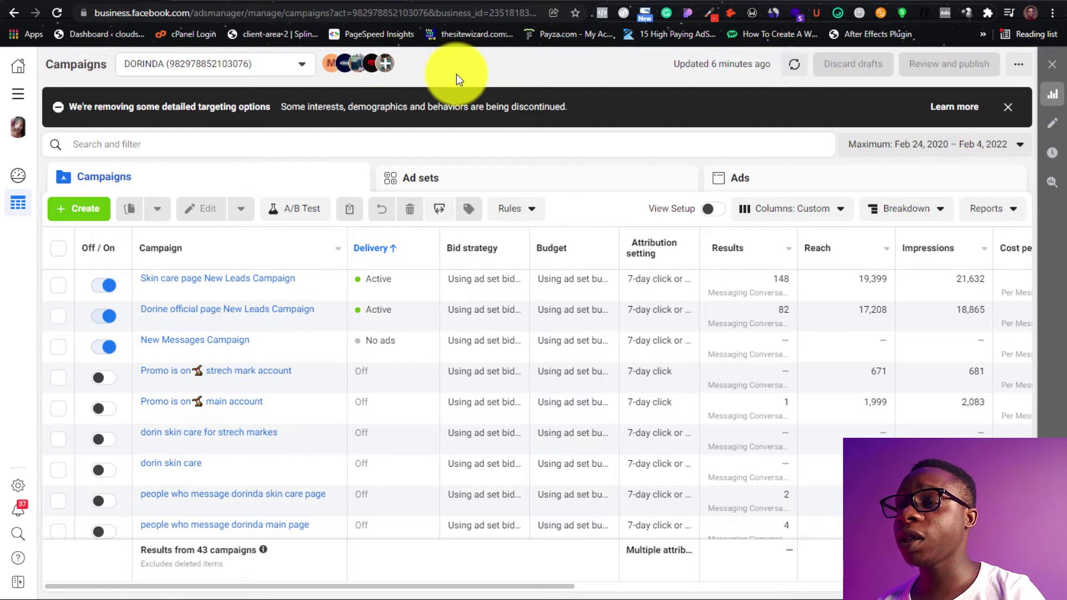
# - Start a new campaign with the Engagement objective and name it MESSAGE ME
pyautogui.click(76, 217)
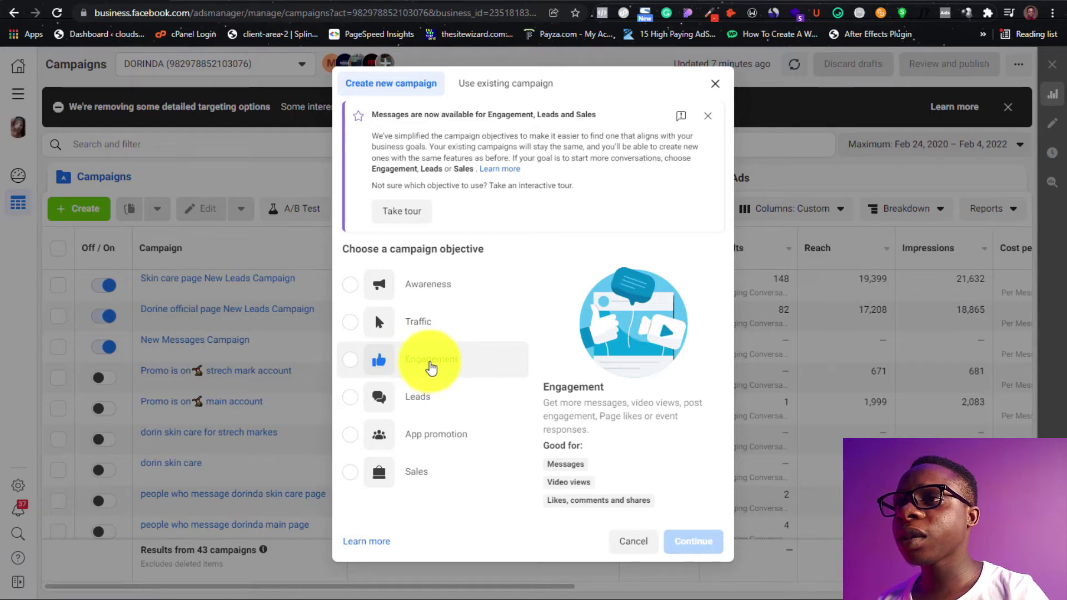
pyautogui.click(431, 365)
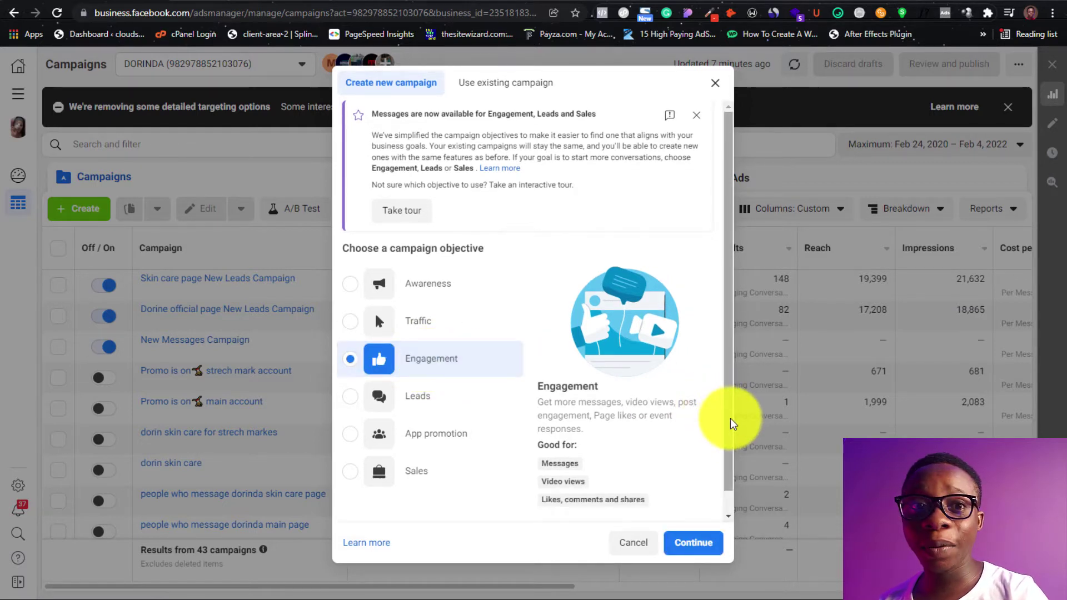
pyautogui.scroll(-1, 731, 428)
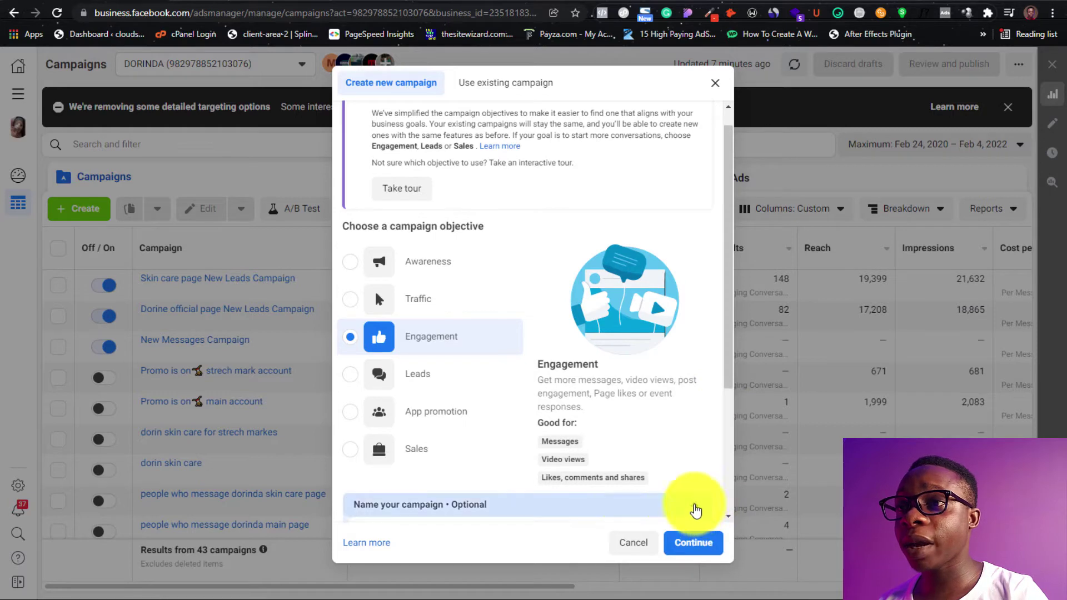
pyautogui.click(697, 511)
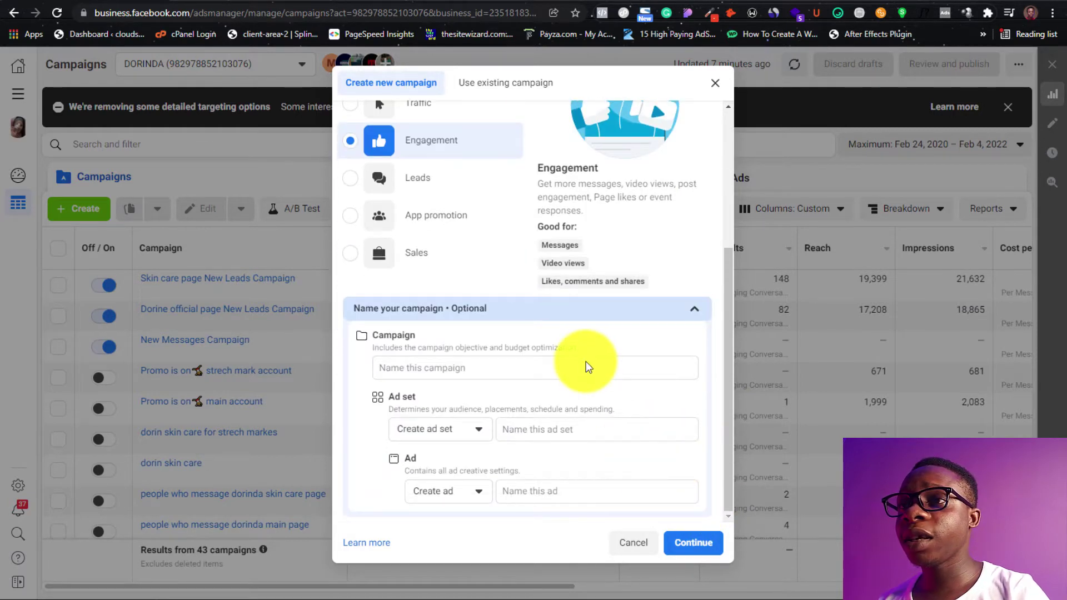
pyautogui.click(584, 367)
pyautogui.write('ME')
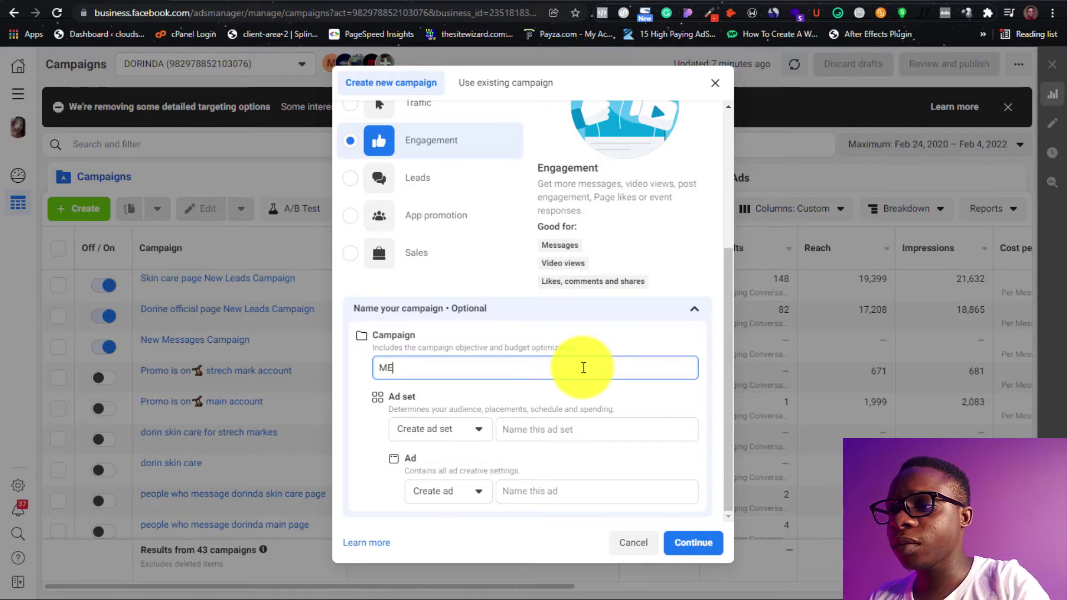
pyautogui.write('SSAGE')
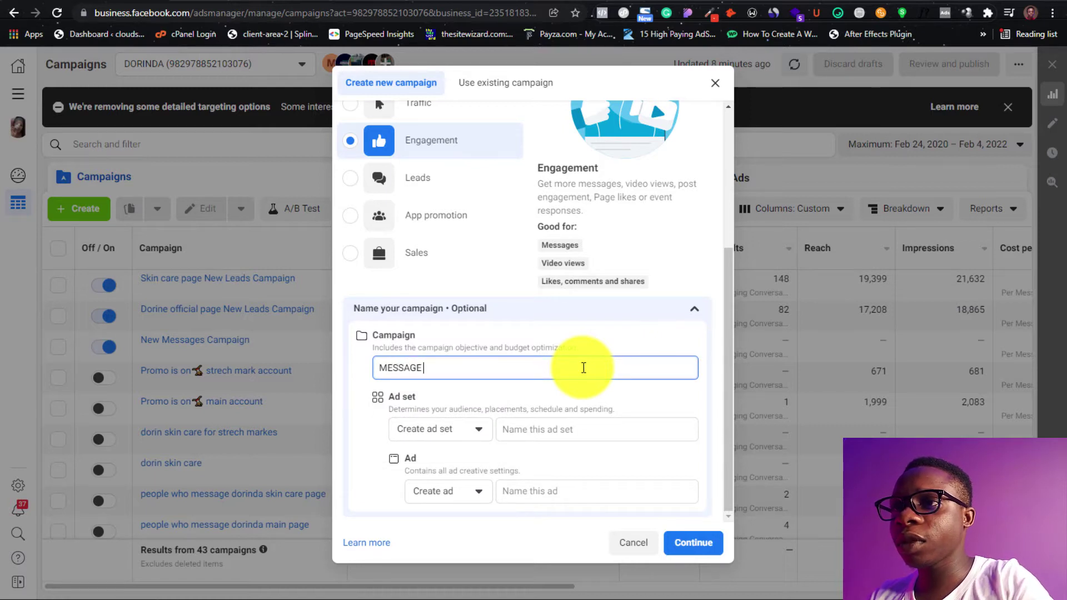
pyautogui.write(' ME')
pyautogui.hotkey('ctrl', 'a')
pyautogui.hotkey('ctrl', 'c')
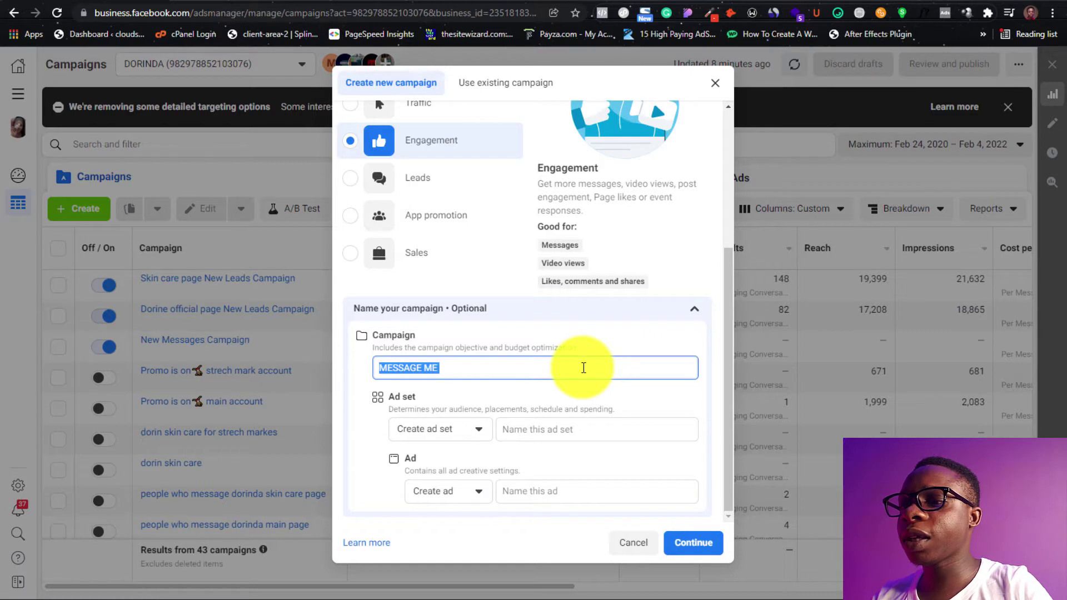
# - Name both the ad set and the ad MESSAGE ME and continue to the campaign draft
pyautogui.click(598, 432)
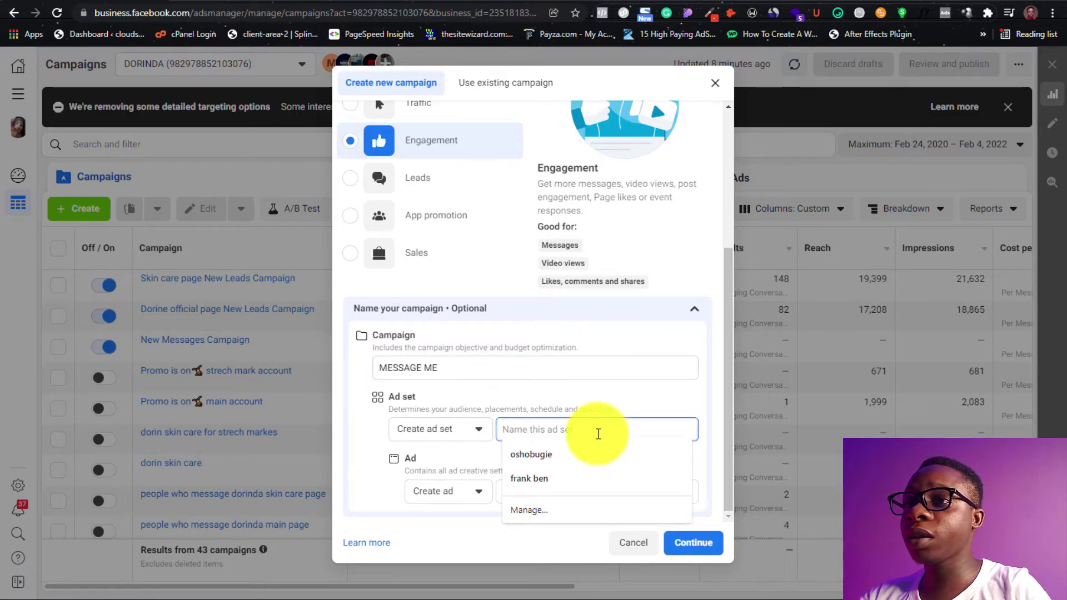
pyautogui.hotkey('ctrl', 'v')
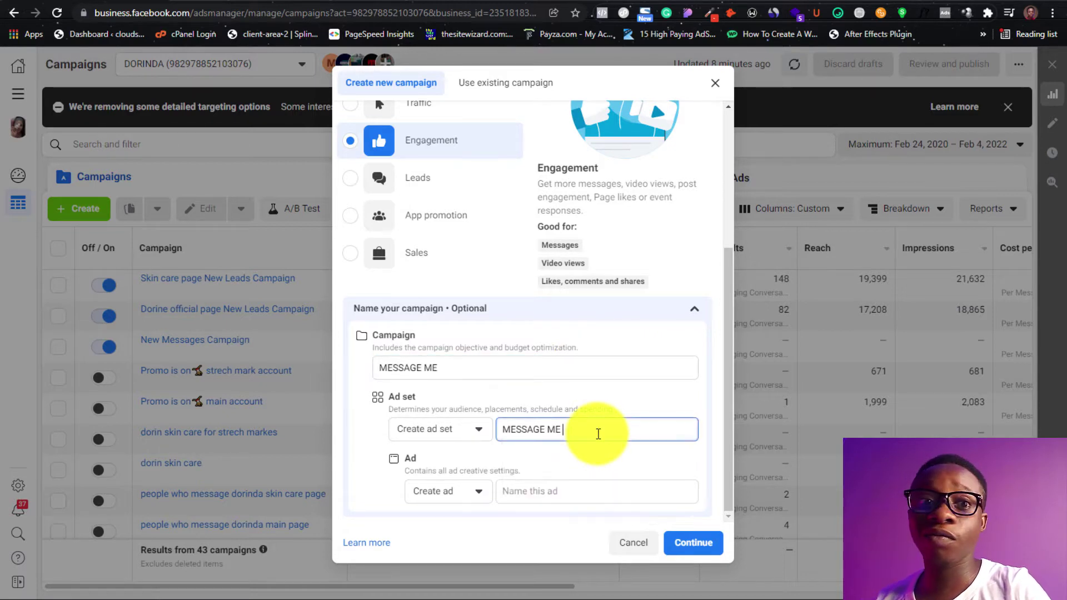
pyautogui.click(566, 490)
pyautogui.hotkey('ctrl', 'v')
pyautogui.click(710, 543)
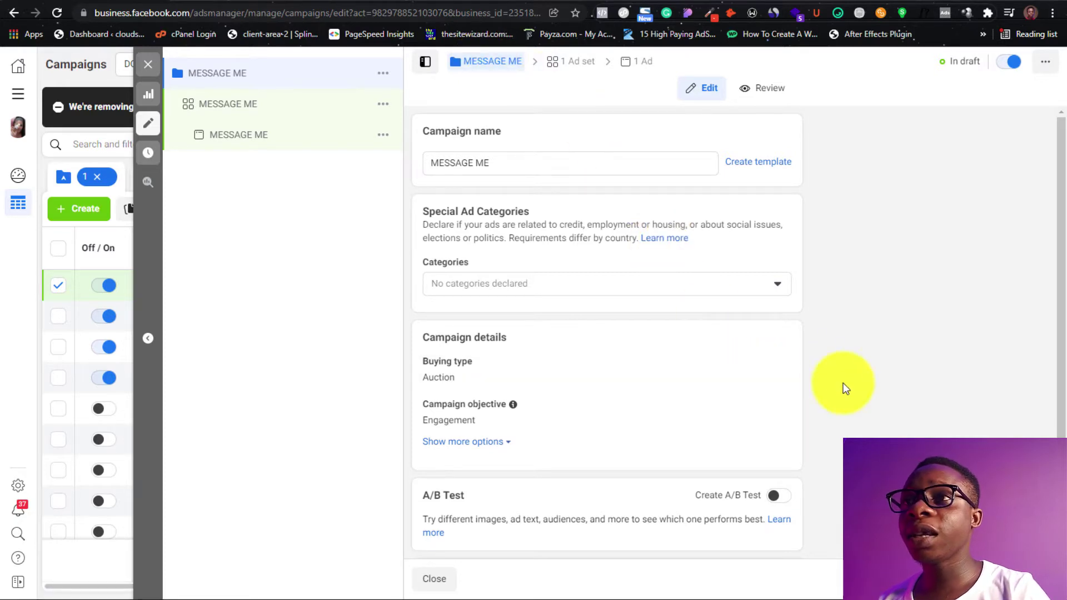
# - In the ad set, set the conversion location to Messaging Apps and include Messenger among the messaging apps
pyautogui.scroll(-2, 688, 274)
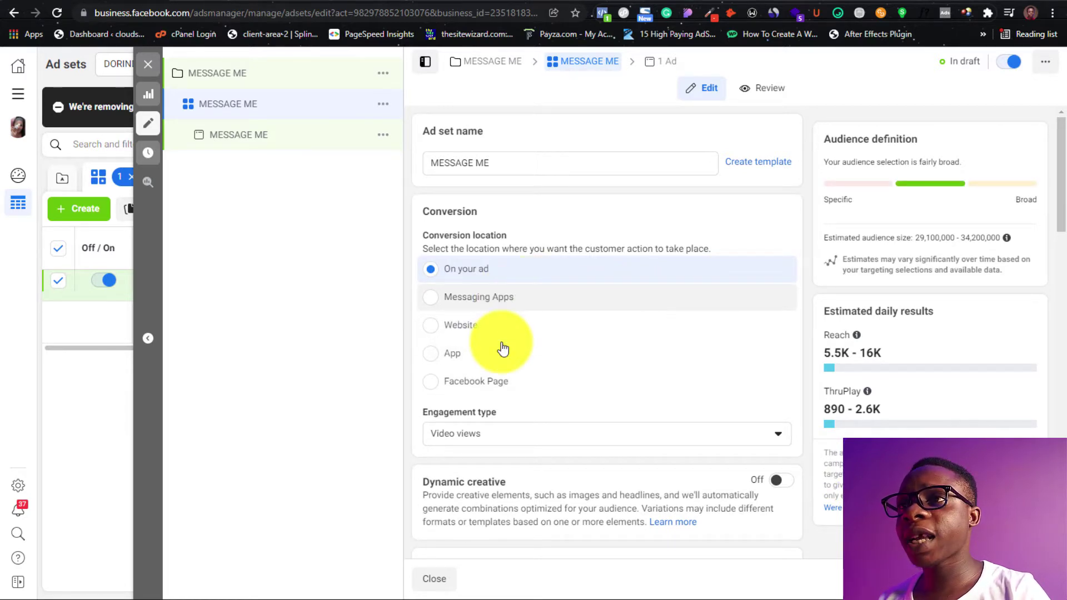
pyautogui.click(504, 305)
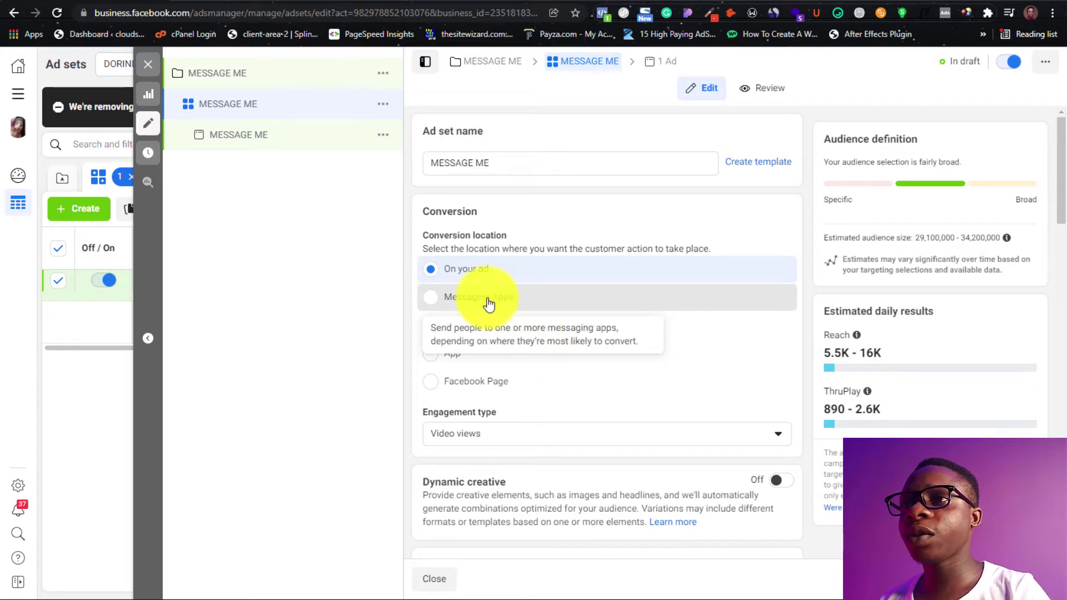
pyautogui.click(489, 303)
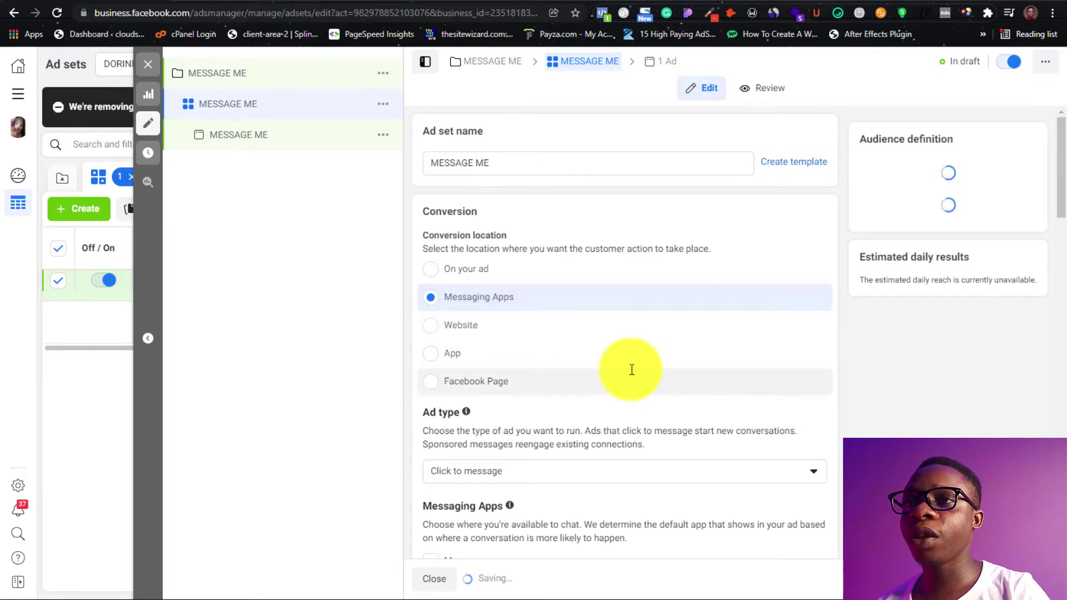
pyautogui.scroll(-2, 633, 370)
pyautogui.scroll(-3, 633, 369)
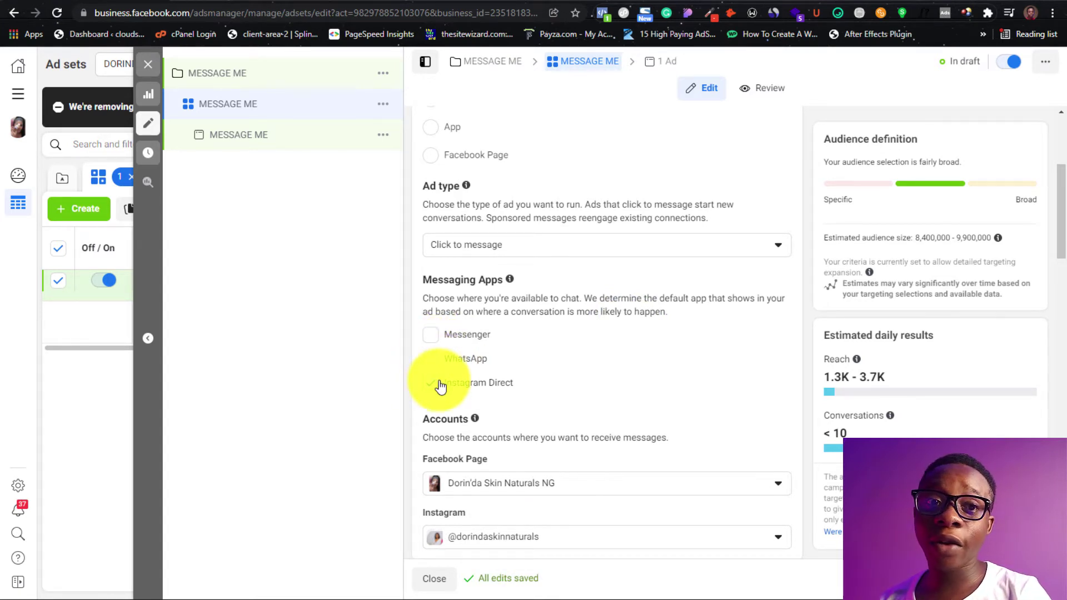
pyautogui.click(433, 335)
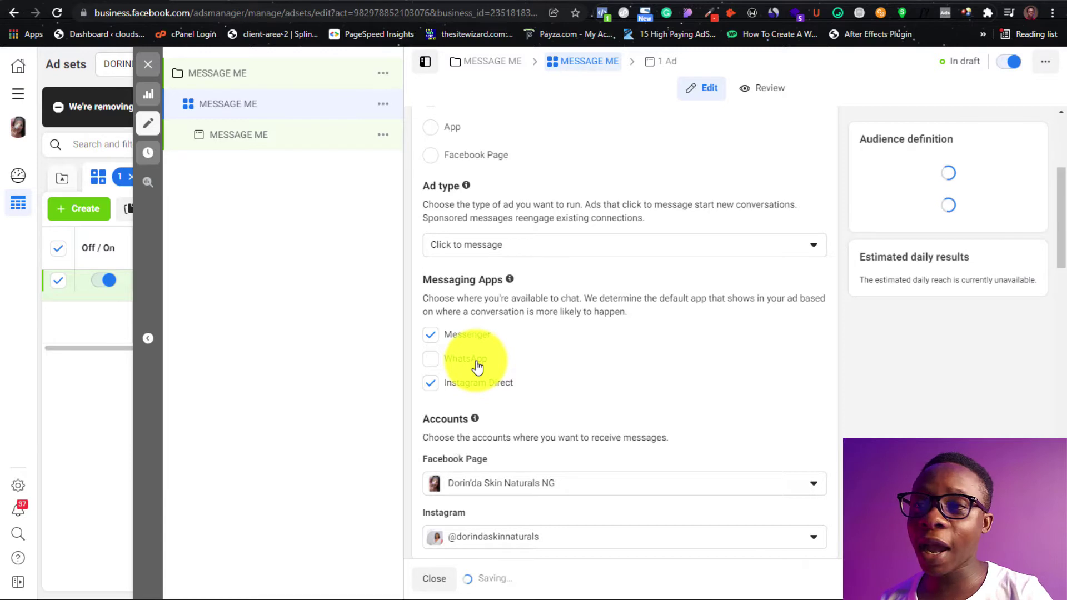
# - Give the ad set's schedule an end date of February 11, 2022
pyautogui.scroll(-2, 477, 366)
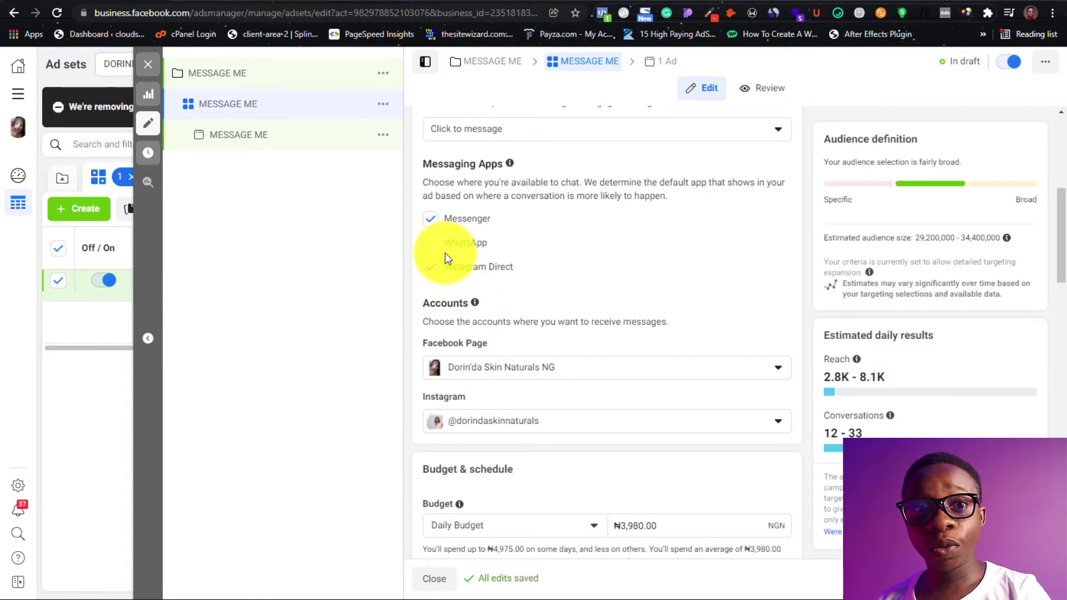
pyautogui.scroll(-2, 445, 255)
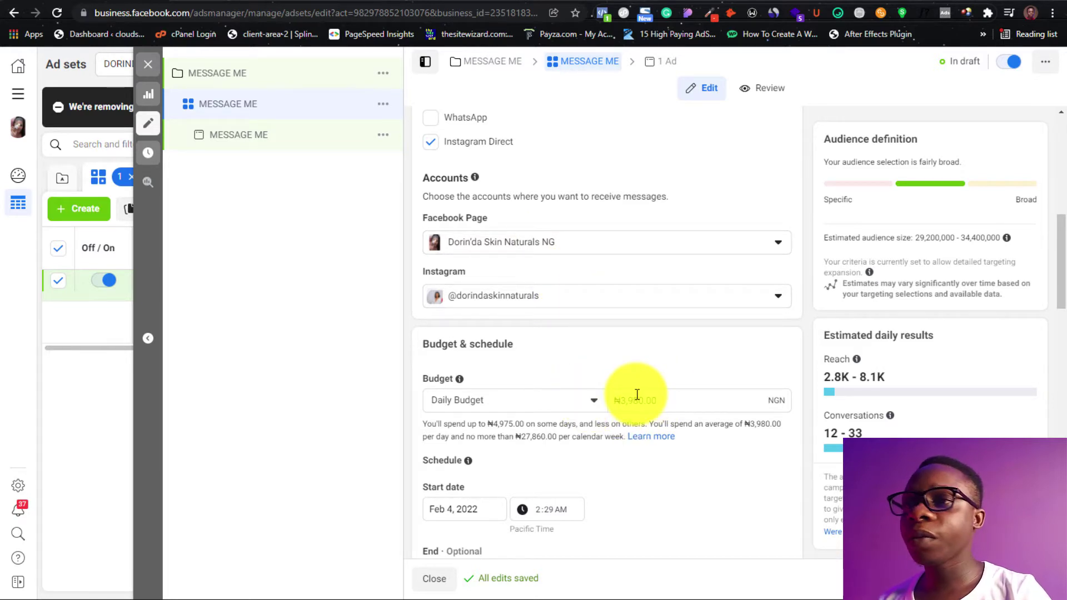
pyautogui.scroll(-5, 638, 397)
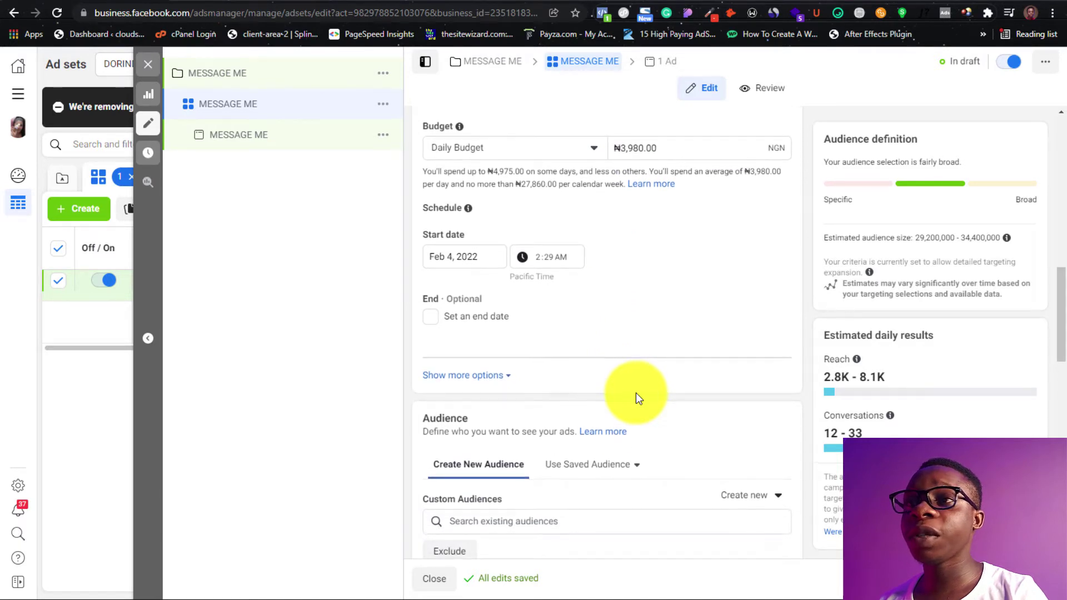
pyautogui.scroll(-1, 637, 397)
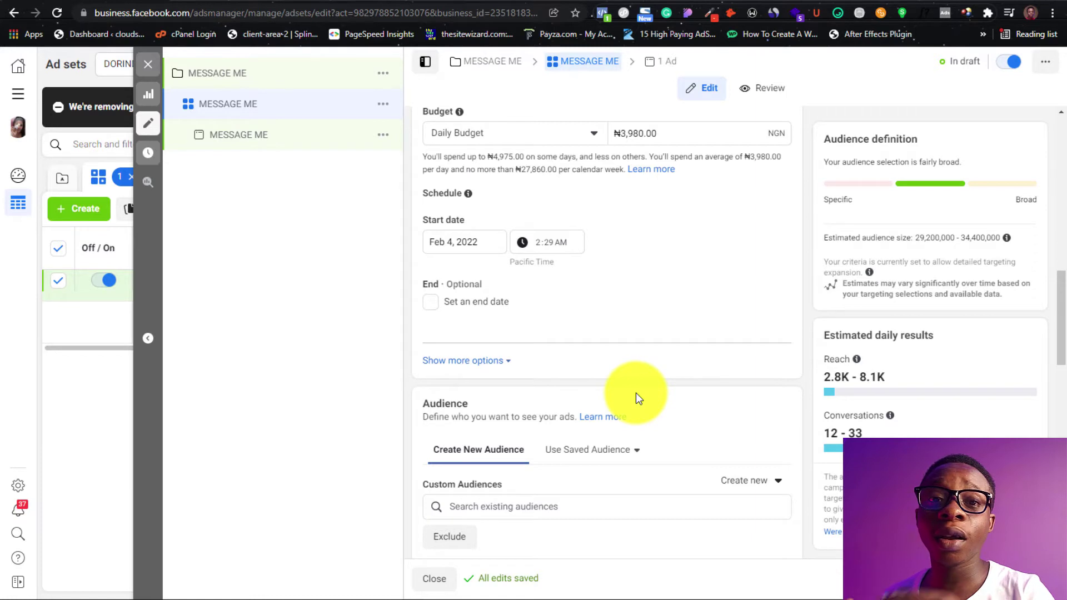
pyautogui.click(431, 302)
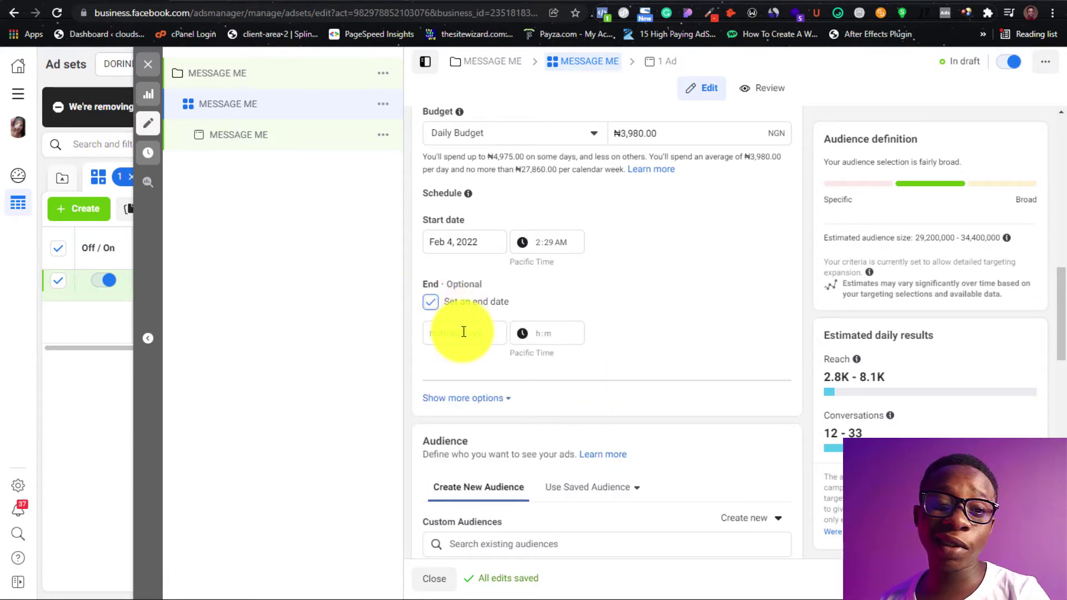
pyautogui.click(464, 332)
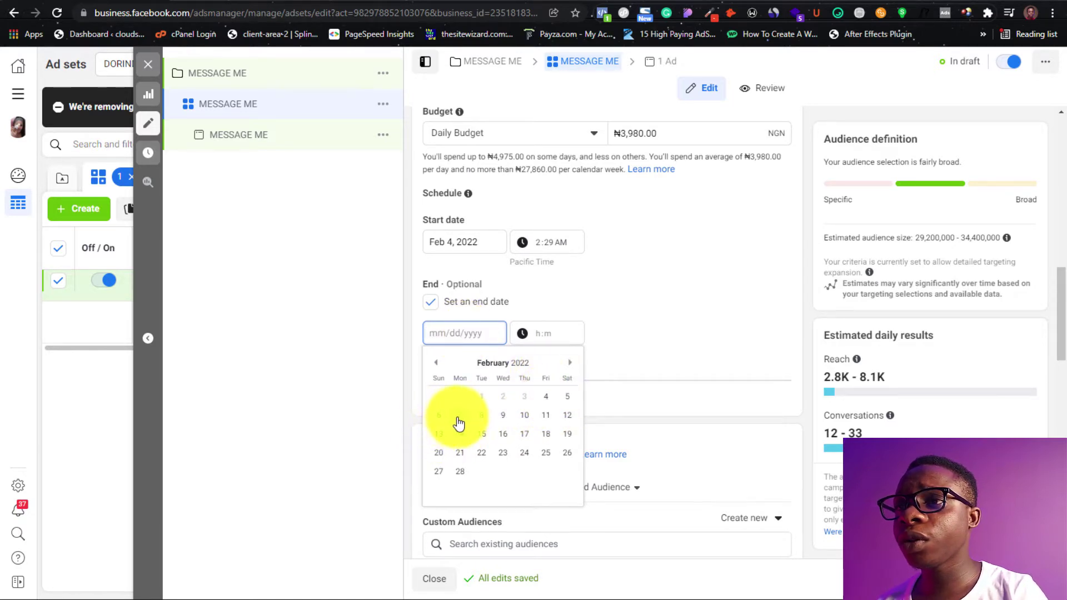
pyautogui.click(545, 417)
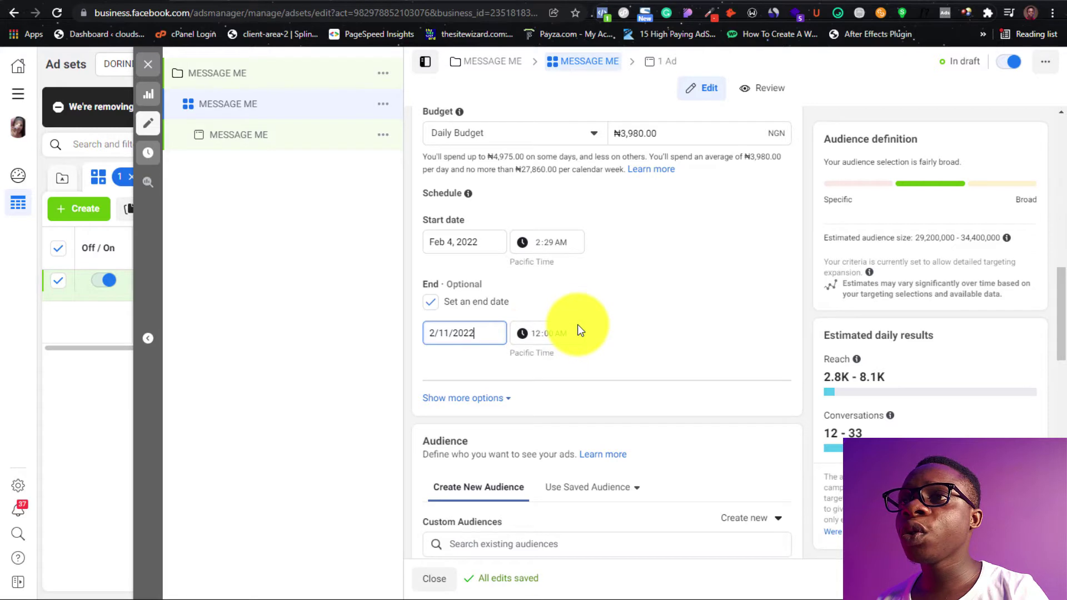
# - Show the additional scheduling options and check which budget types are available
pyautogui.click(503, 400)
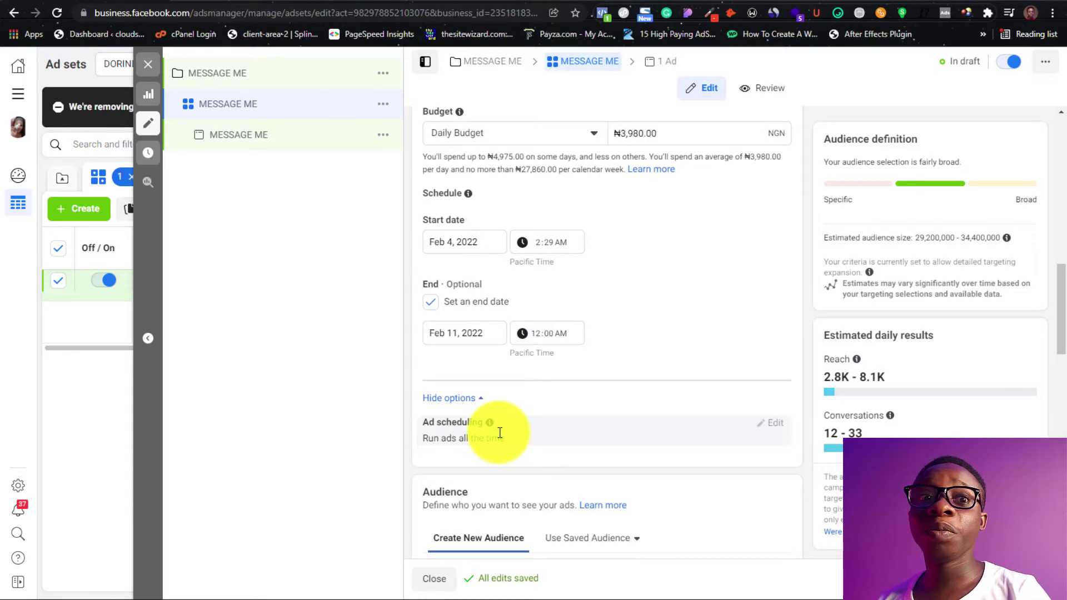
pyautogui.click(525, 133)
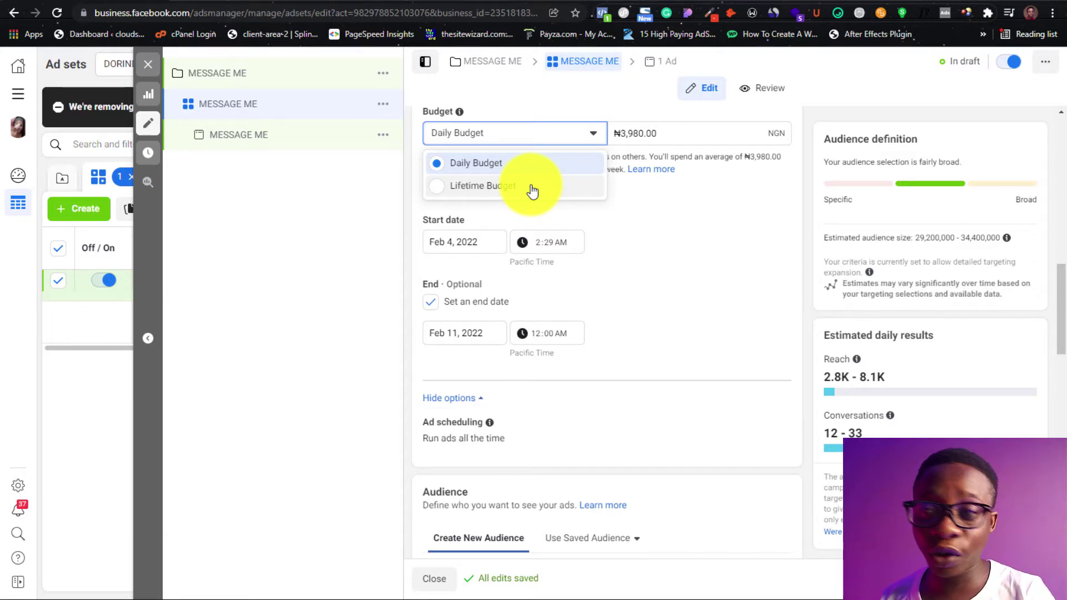
pyautogui.click(646, 241)
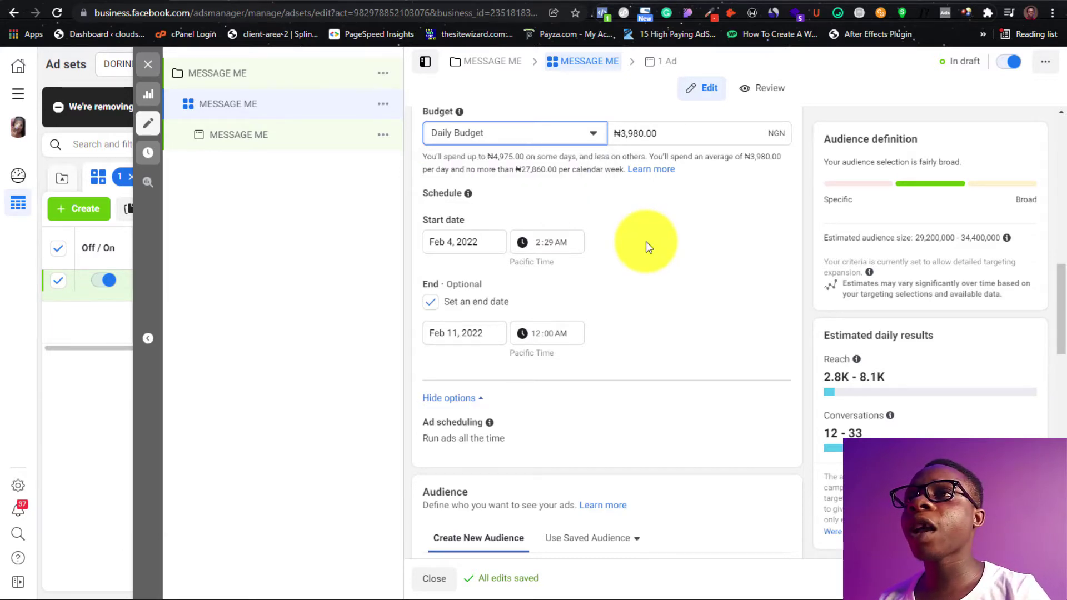
# - Look through the saved audiences available for the ad set
pyautogui.scroll(-2, 645, 237)
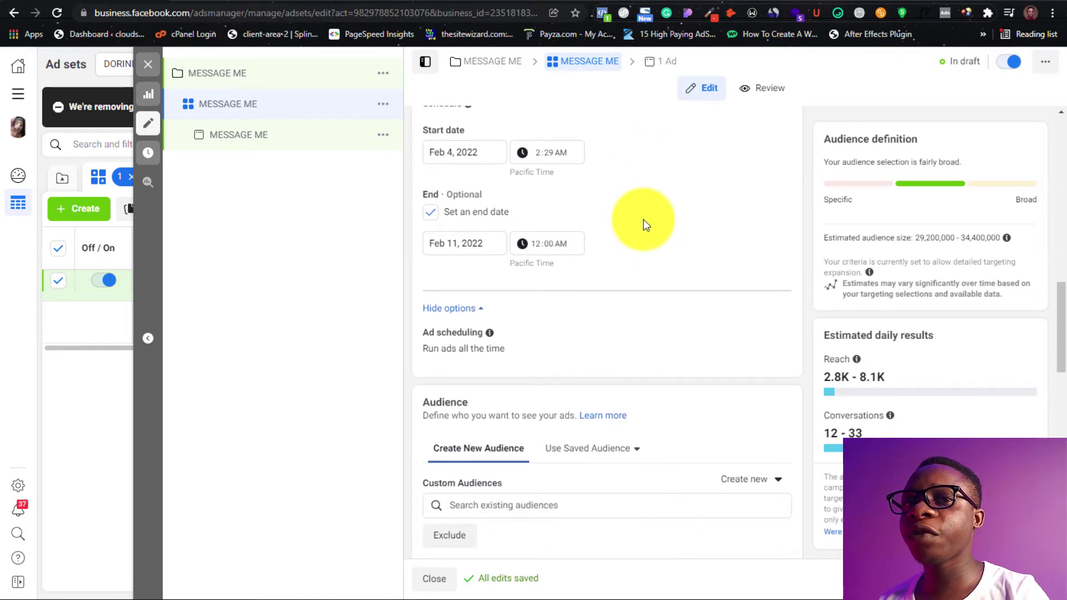
pyautogui.scroll(-3, 646, 225)
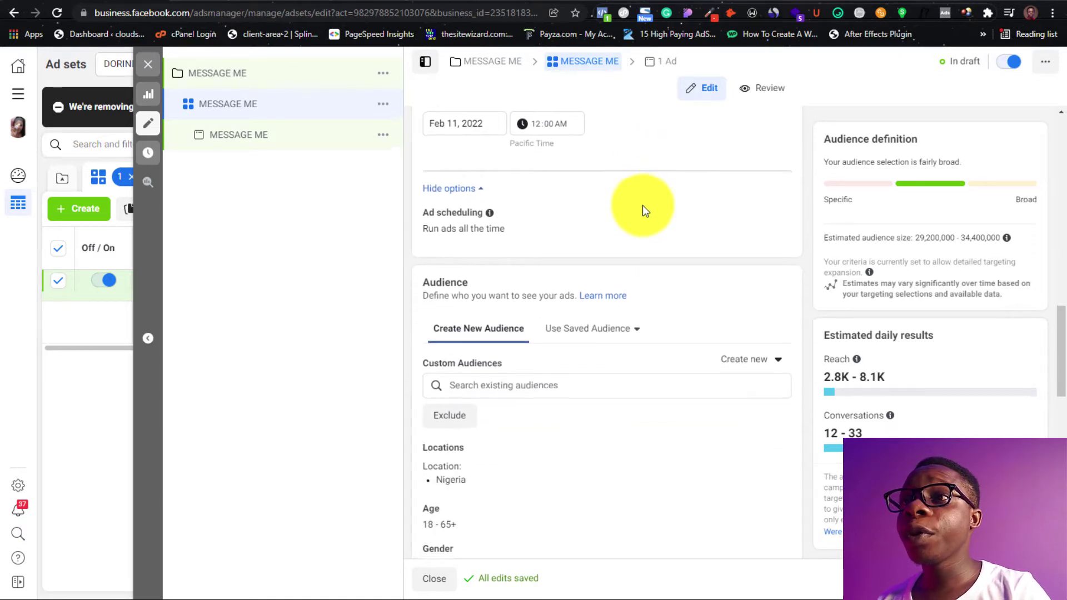
pyautogui.scroll(-1, 644, 206)
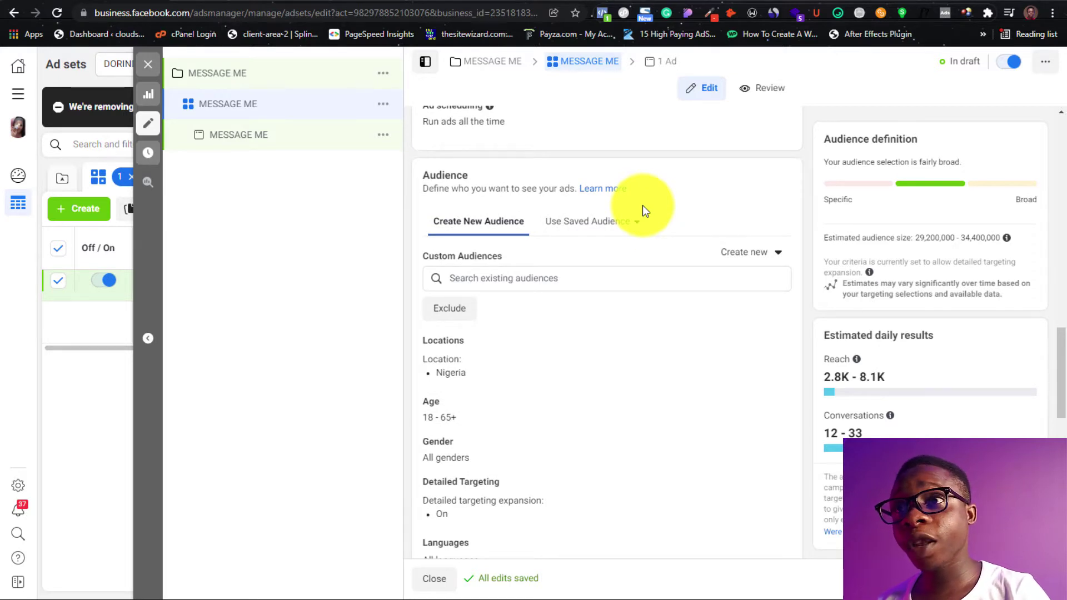
pyautogui.click(614, 230)
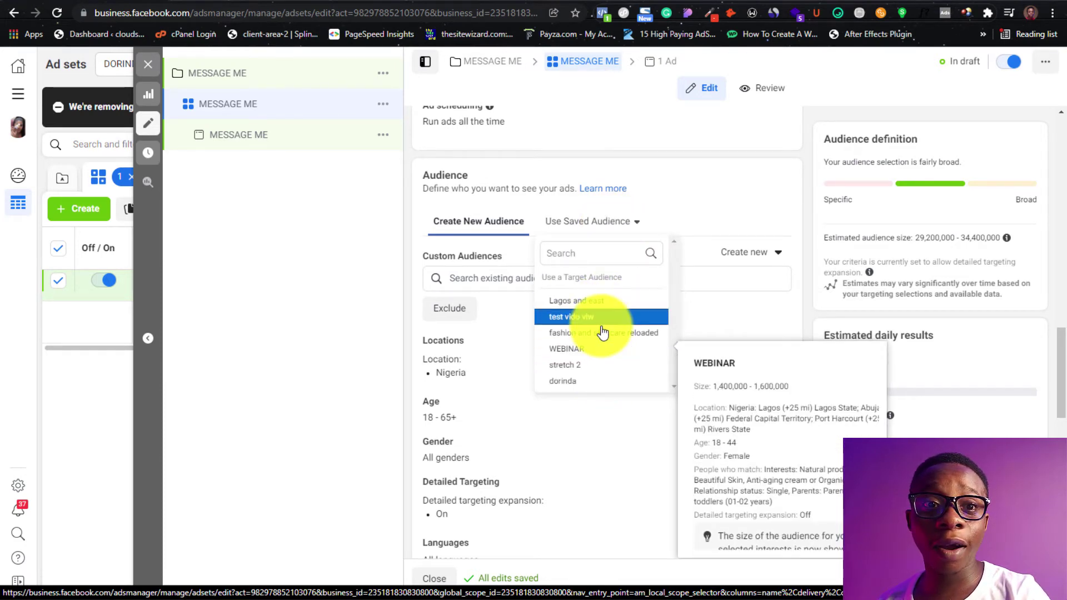
pyautogui.click(689, 195)
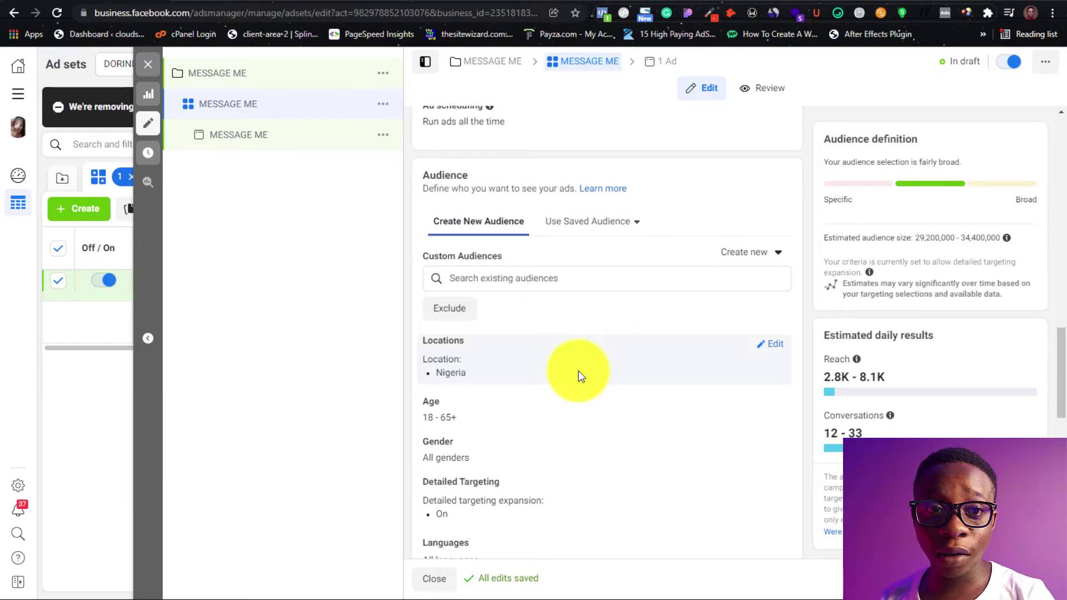
# - Add United States to the audience's included locations alongside Nigeria
pyautogui.click(774, 345)
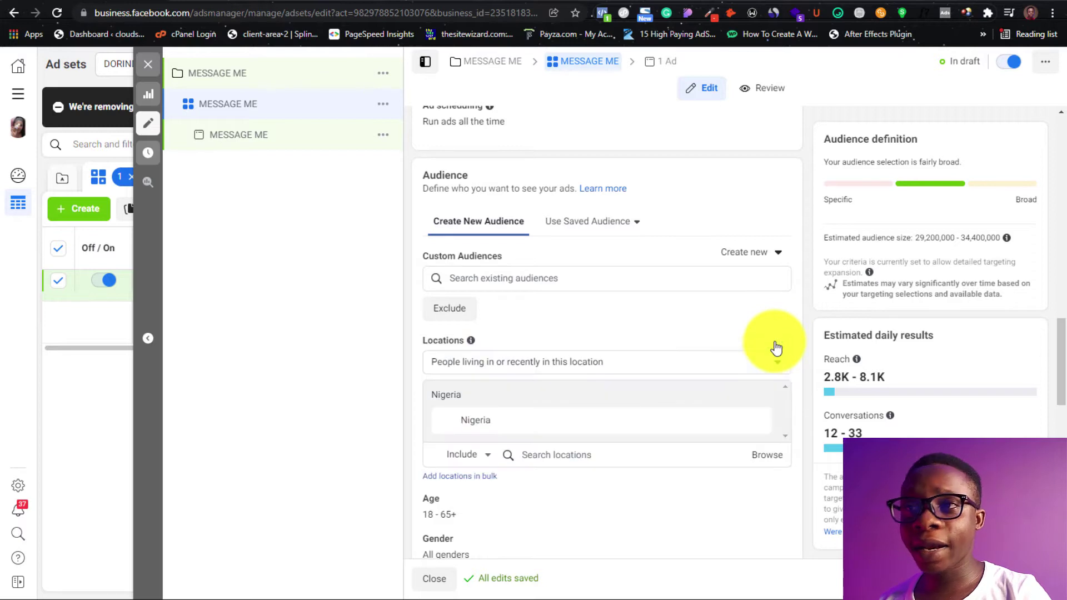
pyautogui.click(568, 458)
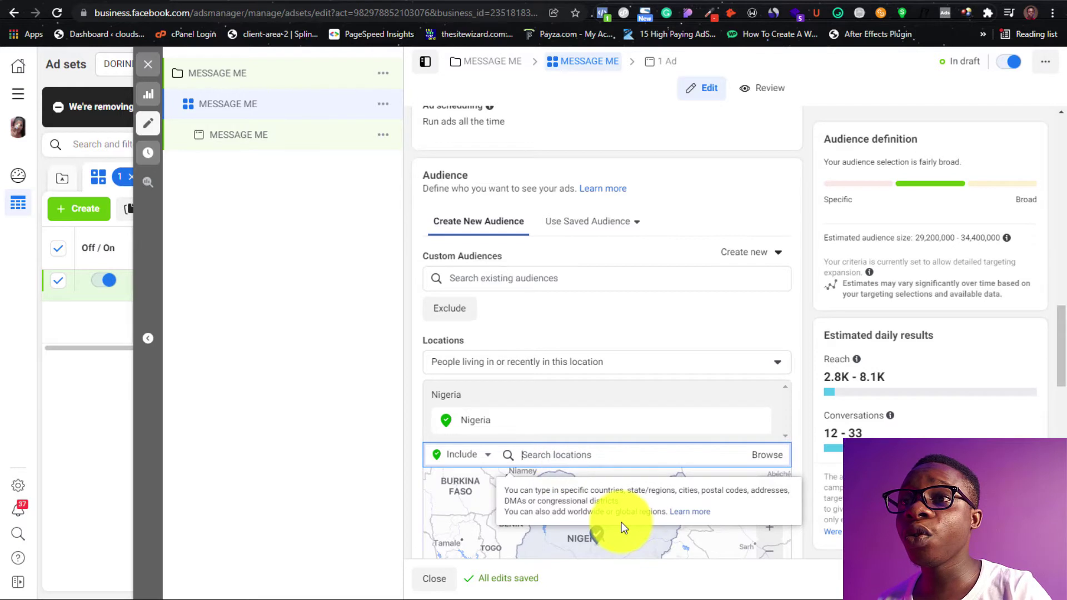
pyautogui.scroll(-3, 621, 520)
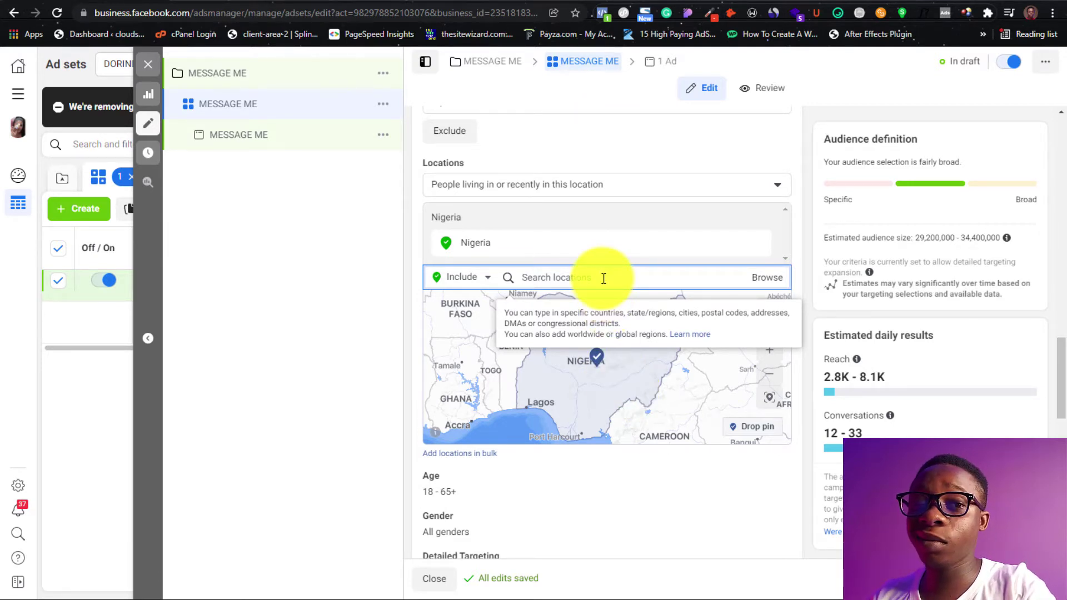
pyautogui.write('USA')
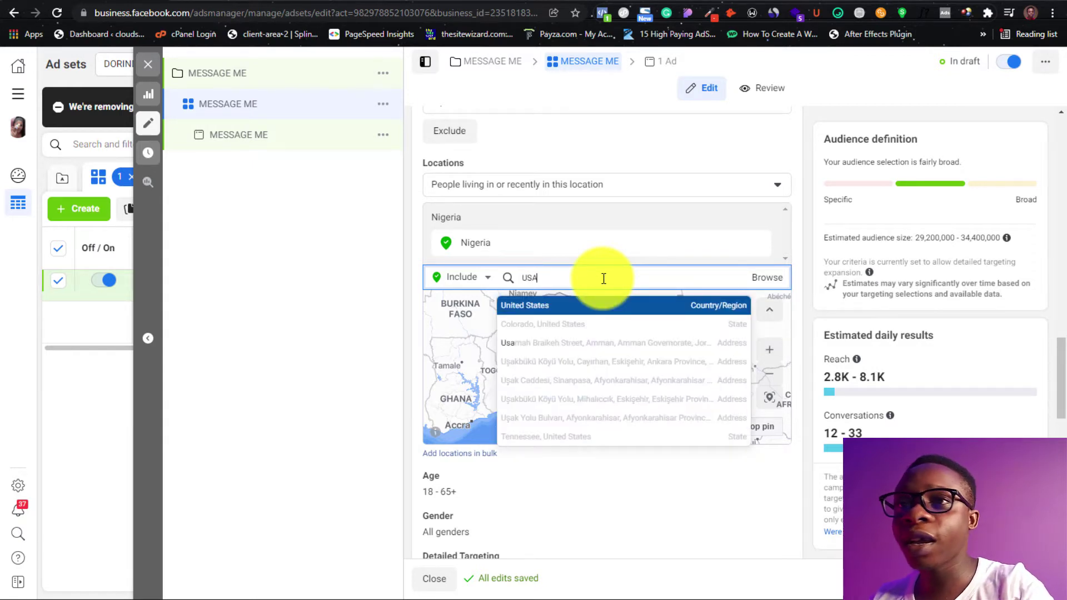
pyautogui.click(606, 309)
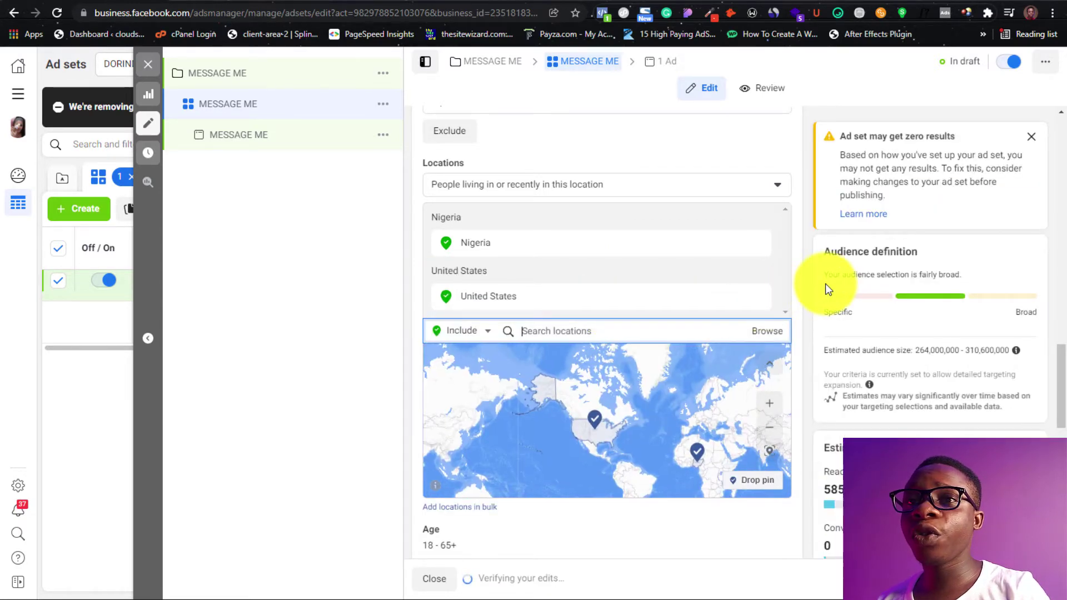
pyautogui.scroll(-1, 607, 333)
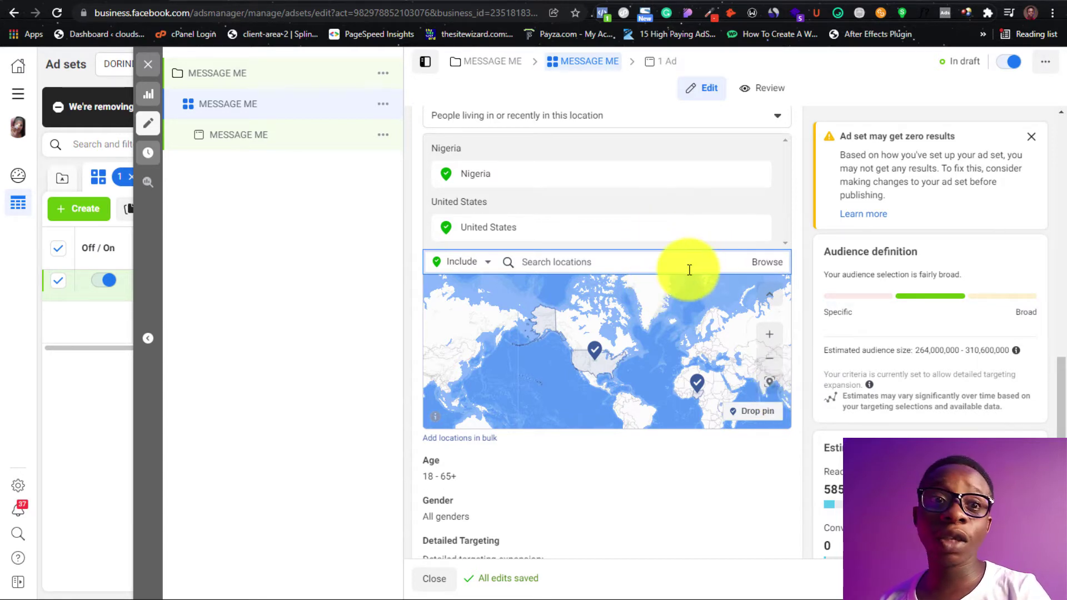
# - Check which location types are available for the audience, such as people living in or traveling in the location
pyautogui.scroll(6, 689, 270)
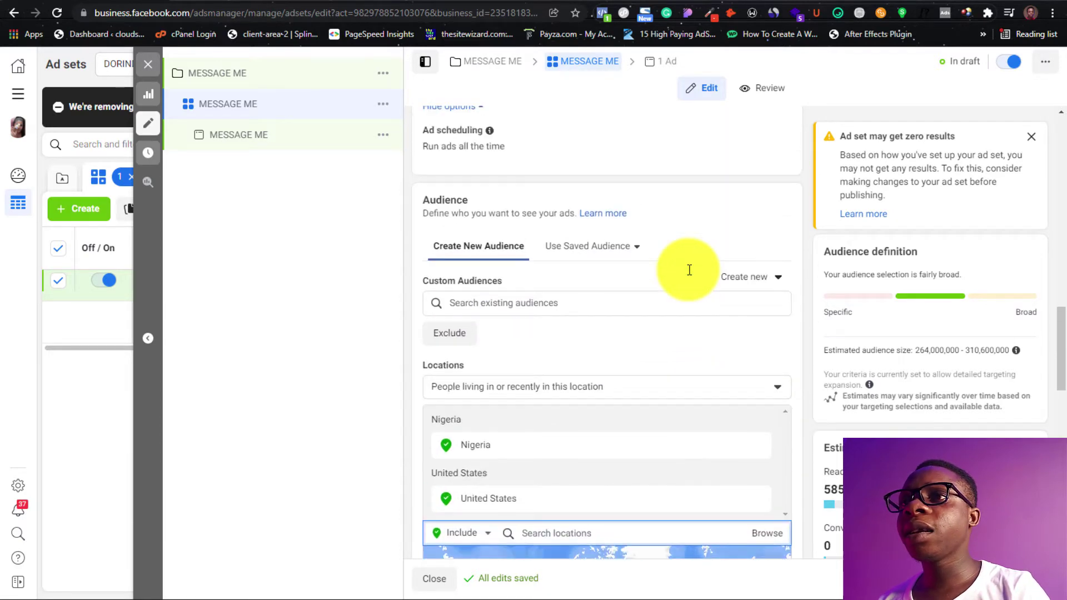
pyautogui.click(680, 495)
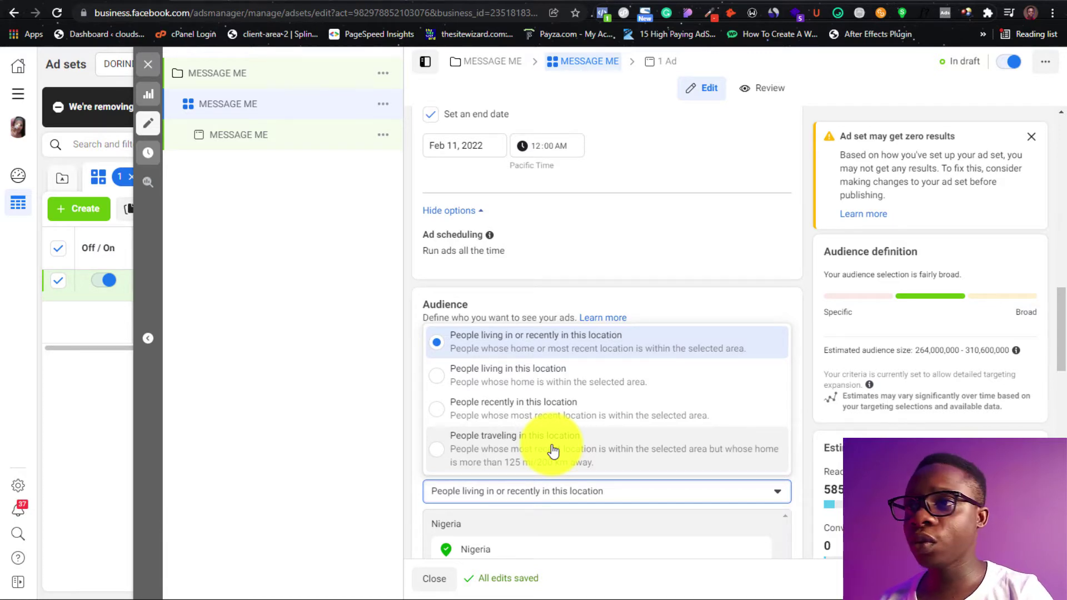
pyautogui.click(363, 415)
# - Set the audience's age range to 21–50
pyautogui.scroll(-10, 625, 462)
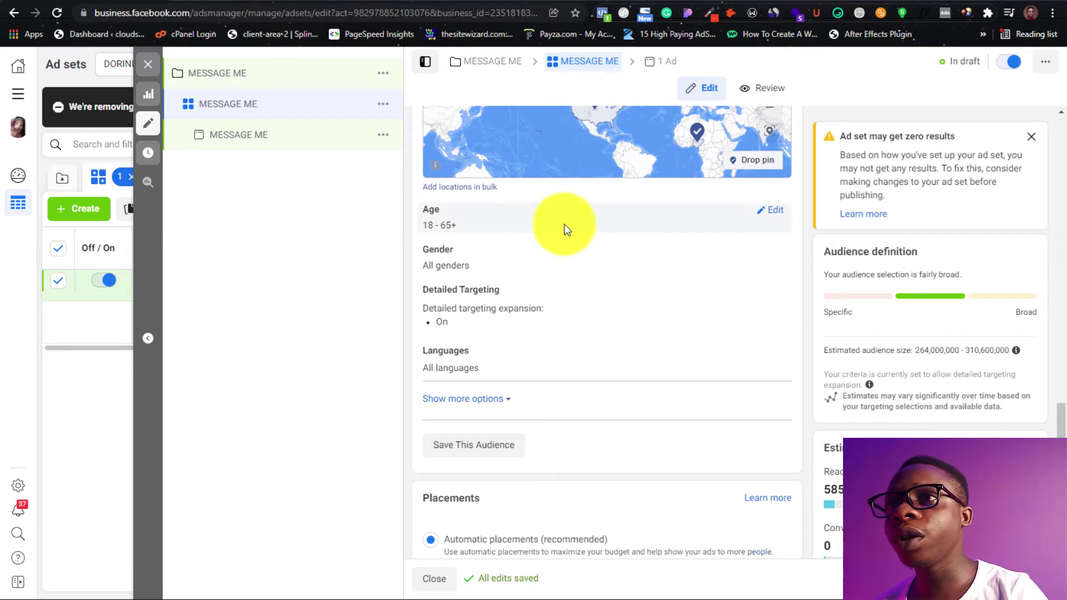
pyautogui.click(775, 214)
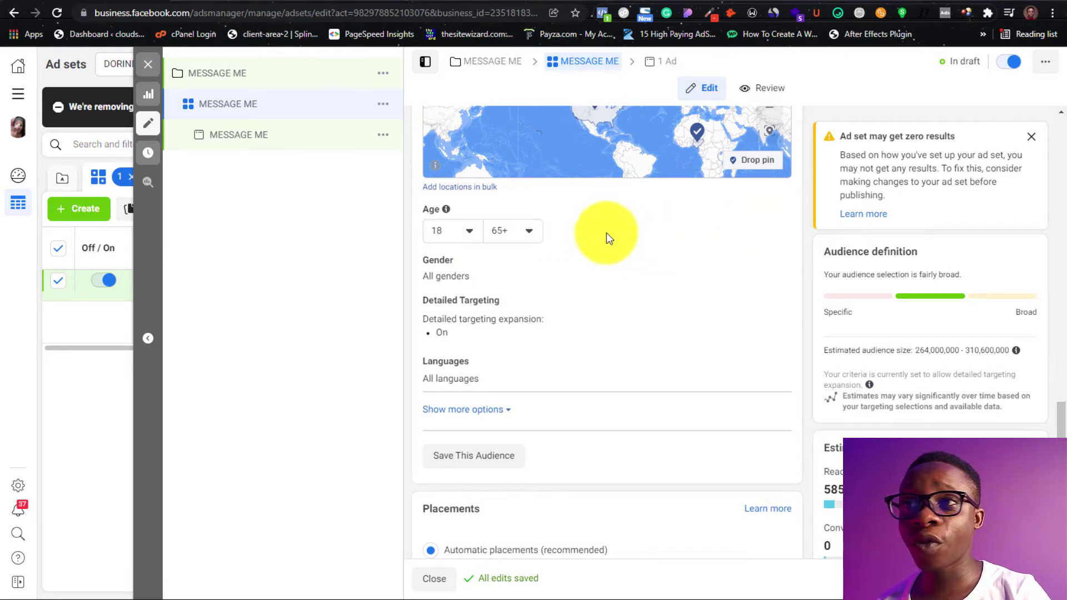
pyautogui.click(465, 232)
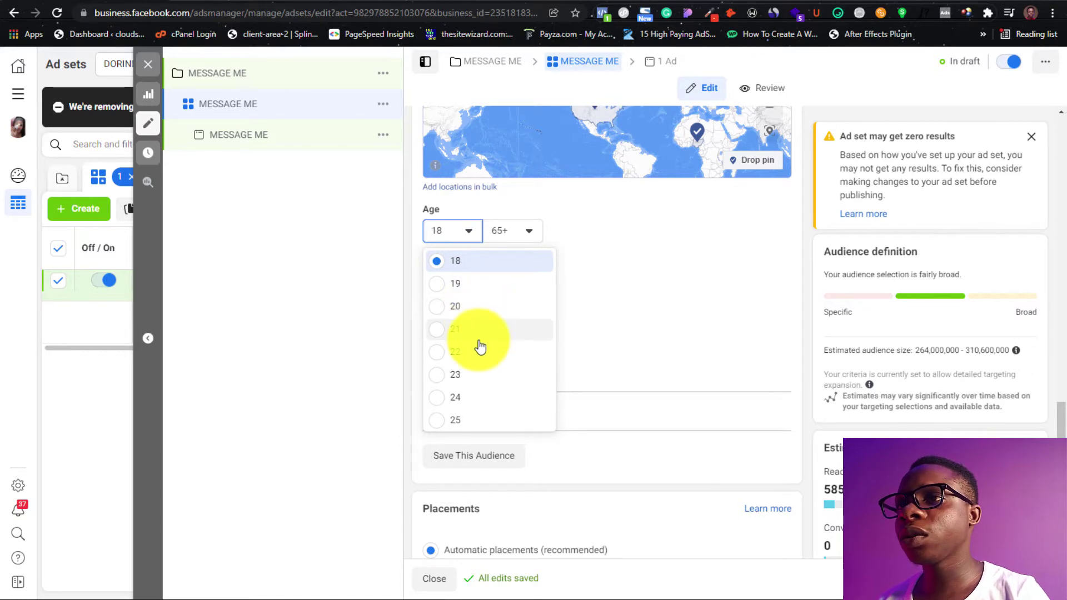
pyautogui.press('Return')
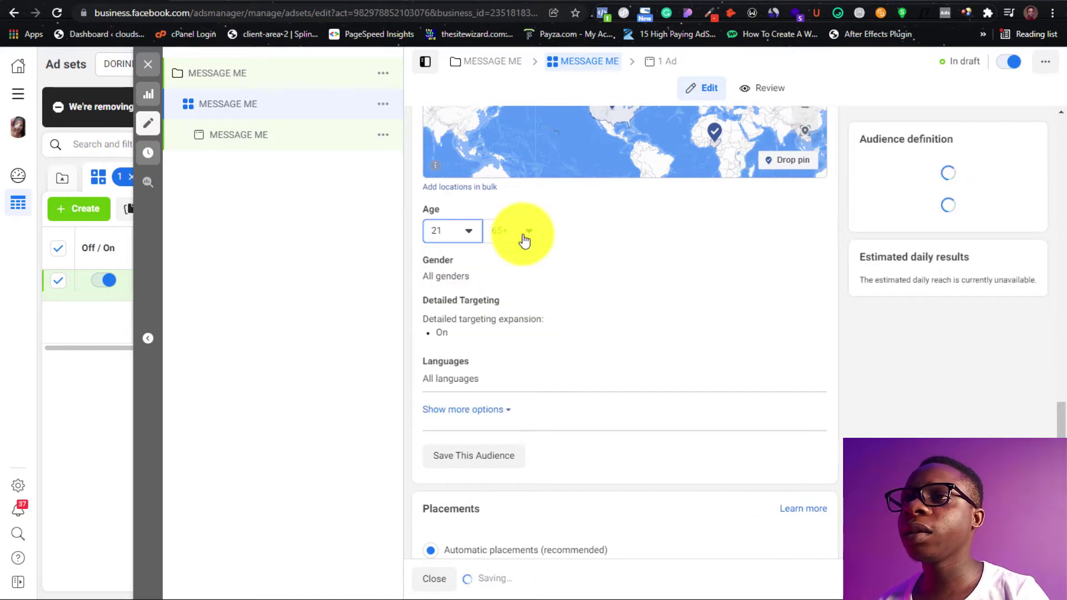
pyautogui.click(522, 236)
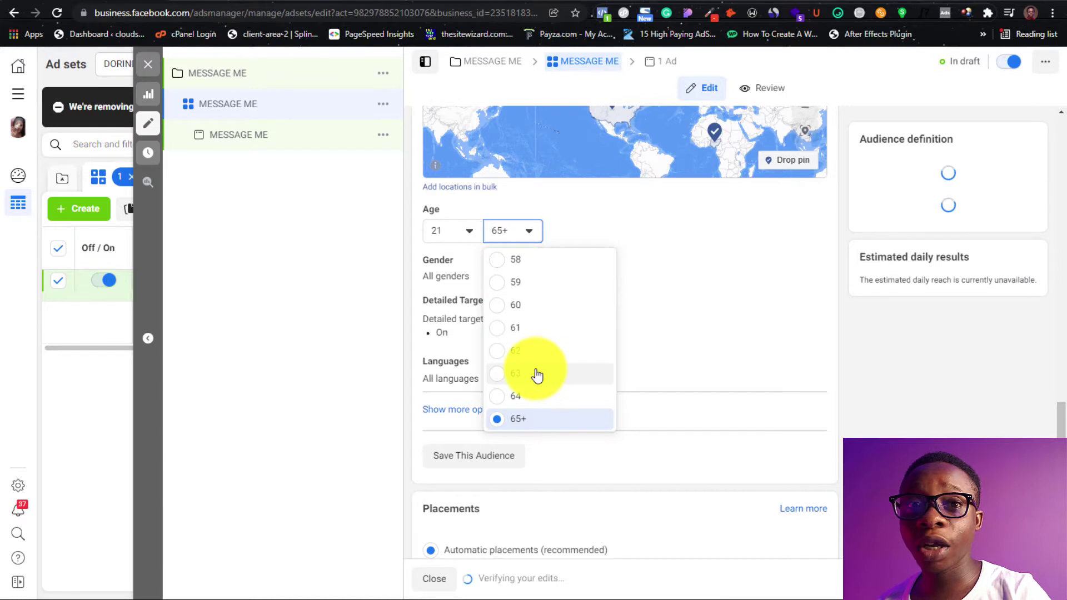
pyautogui.scroll(1, 537, 376)
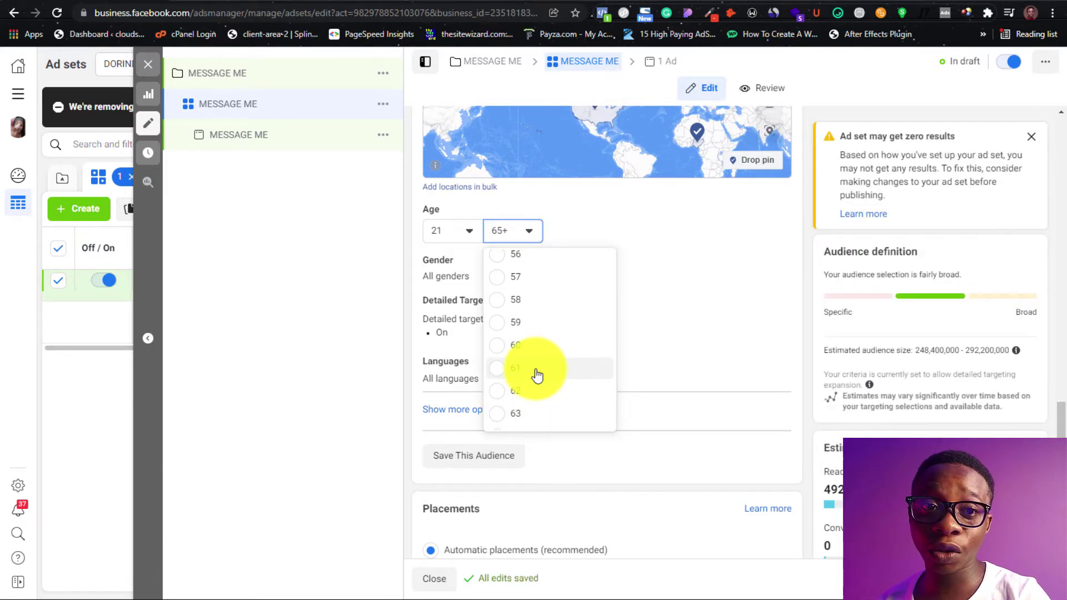
pyautogui.scroll(4, 537, 376)
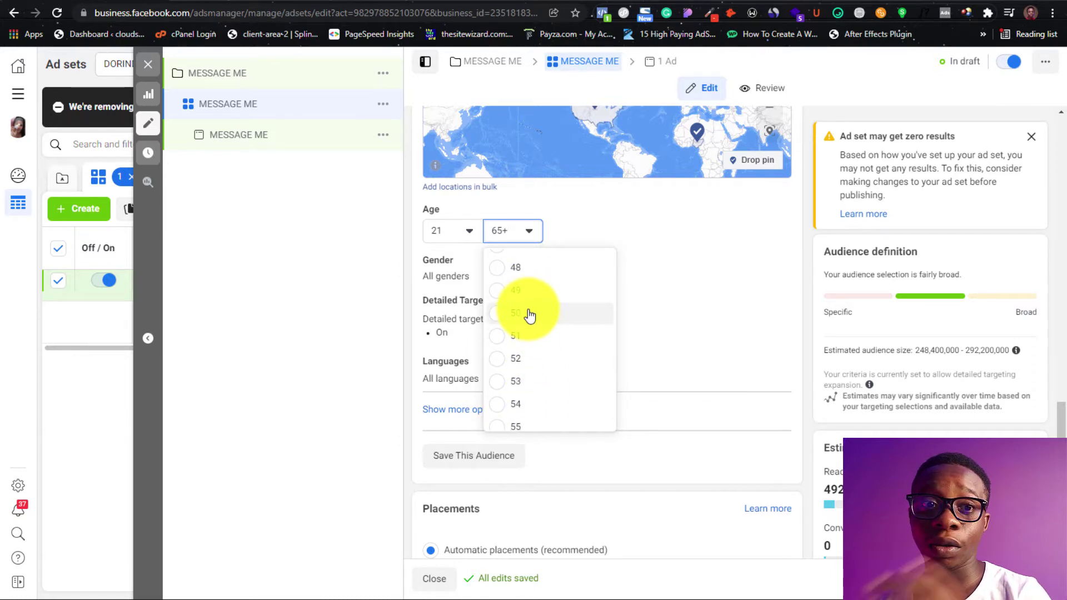
pyautogui.click(529, 314)
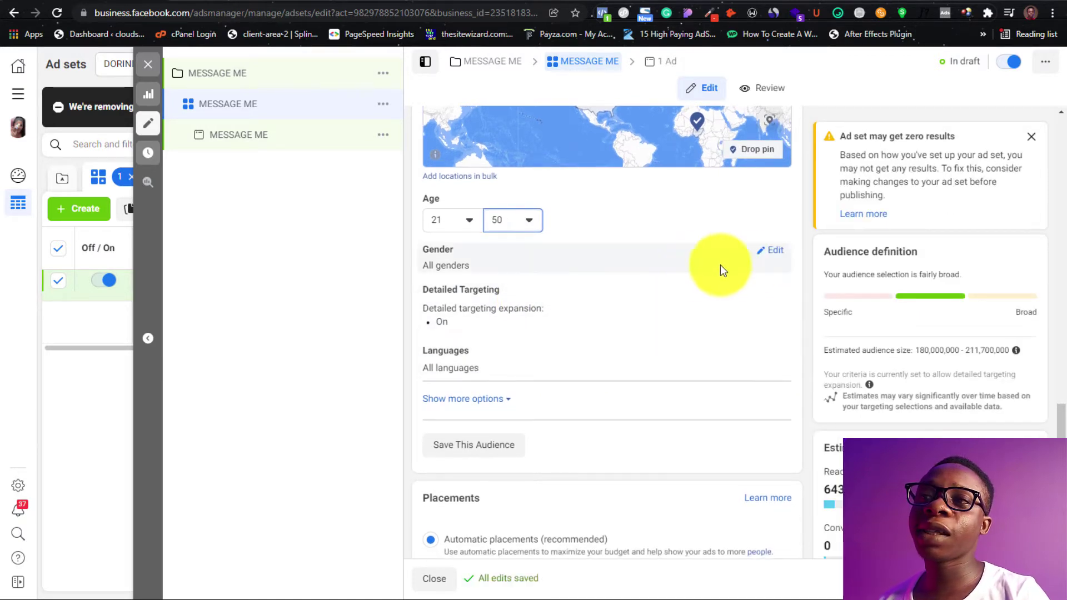
# - Restrict the audience's gender to Women and add the Handbags interest to the detailed targeting
pyautogui.click(775, 251)
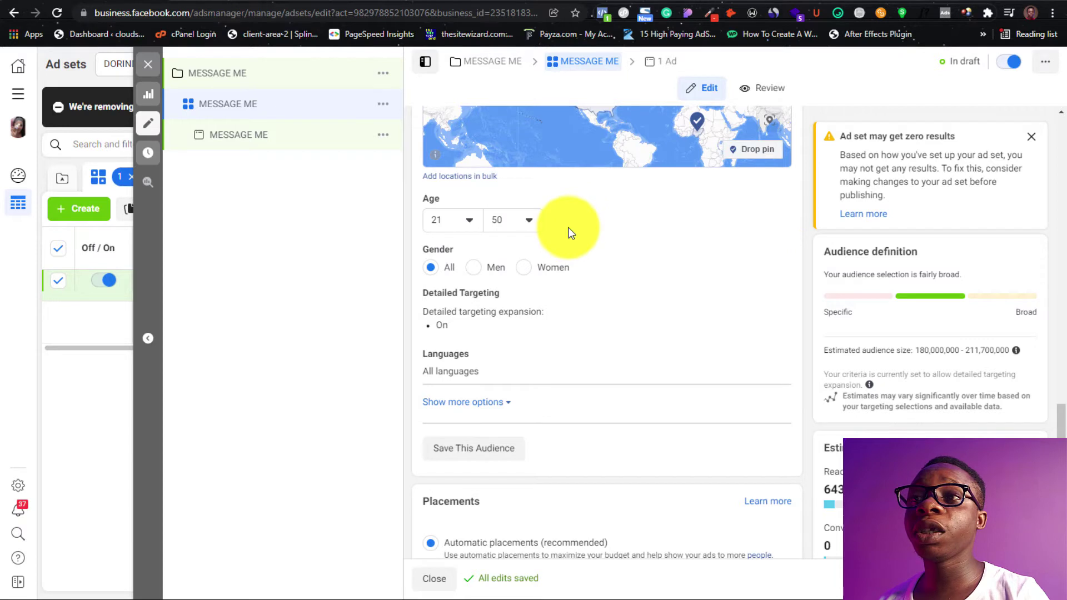
pyautogui.click(549, 276)
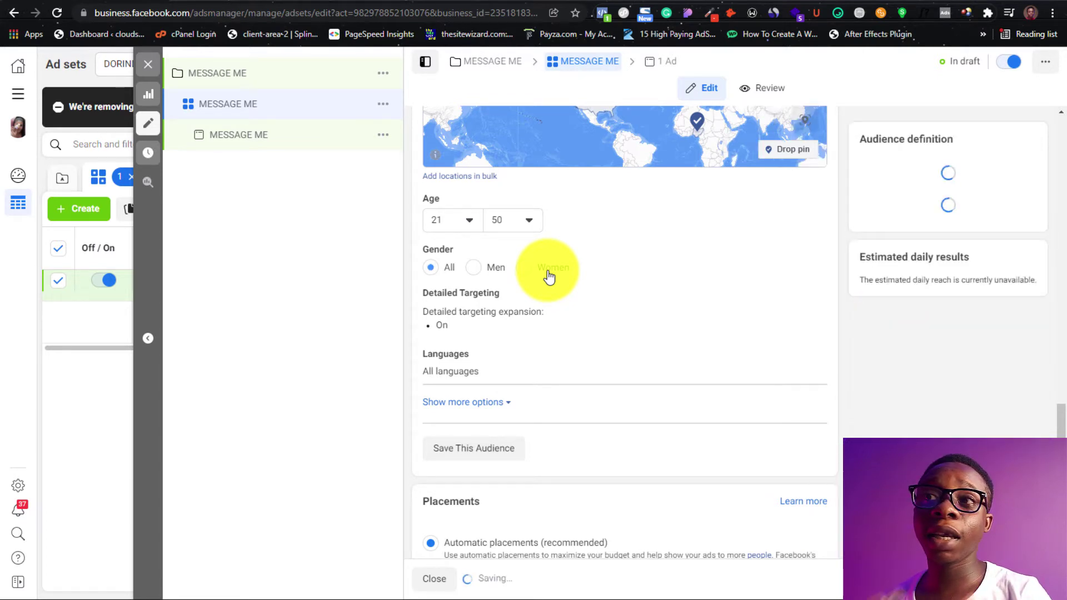
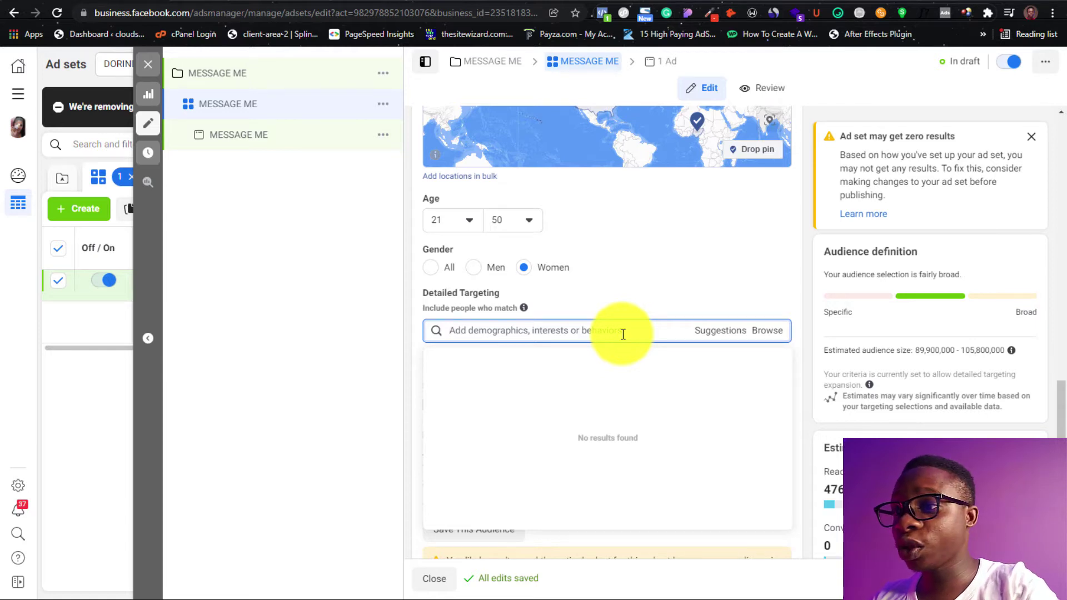
pyautogui.write('BAGS')
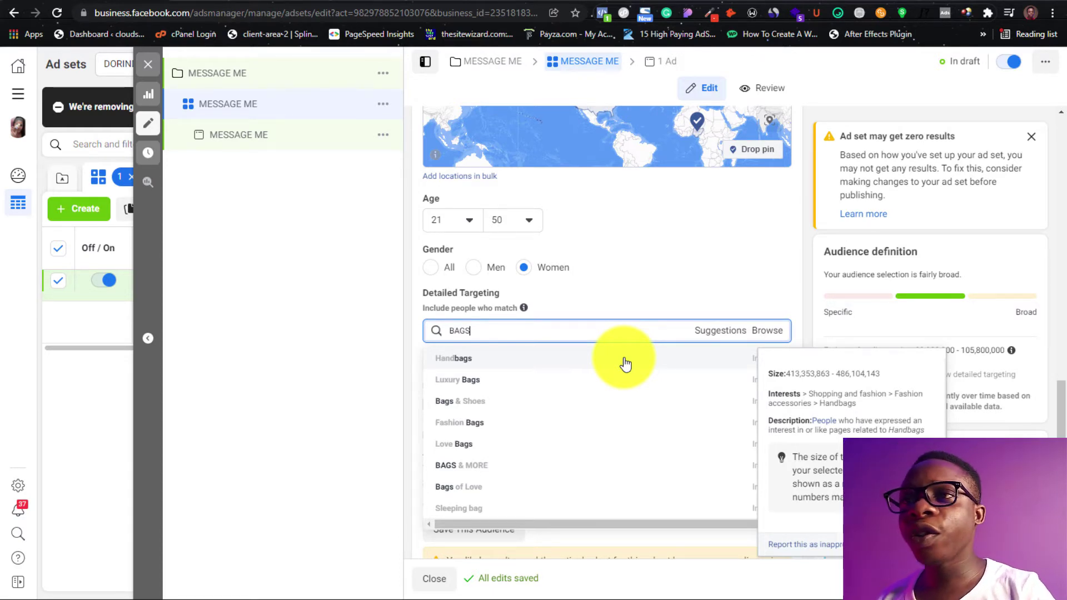
pyautogui.click(624, 362)
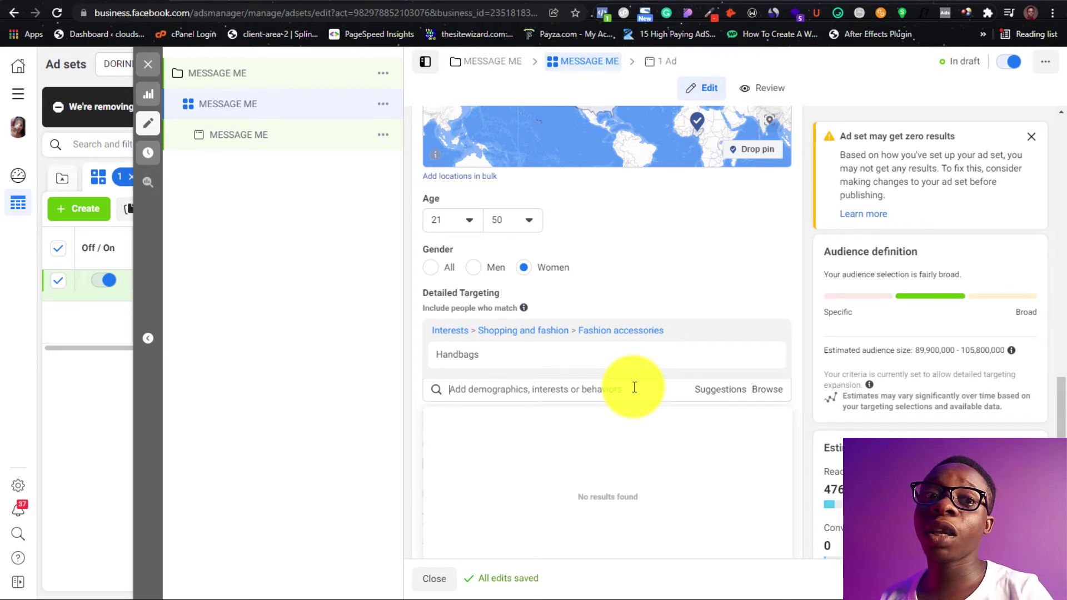
pyautogui.click(394, 363)
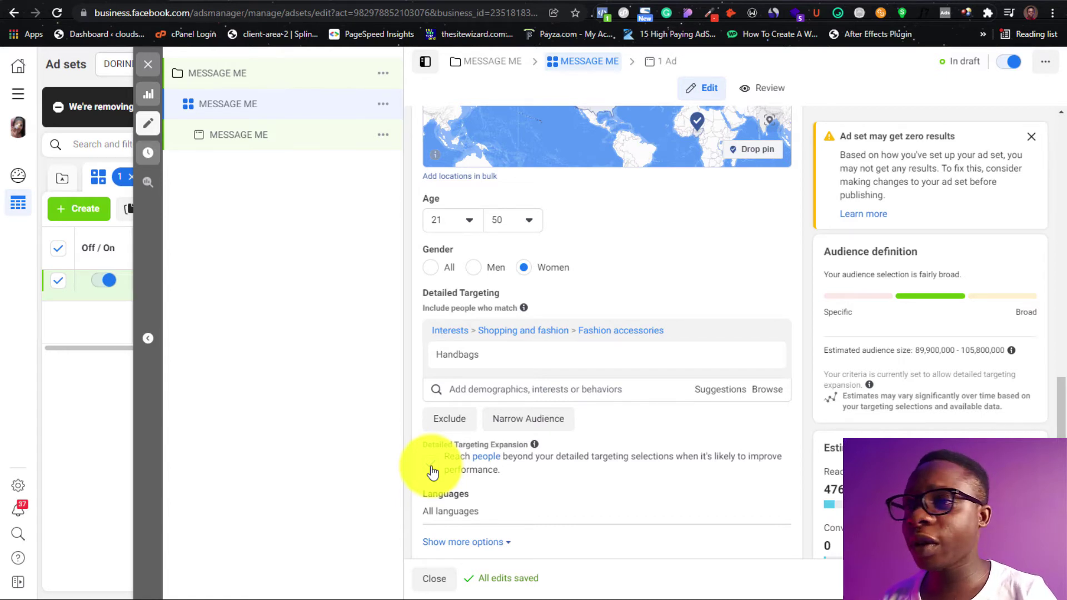
# - Open the audience's language setting for editing without adding a language
pyautogui.scroll(-5, 432, 467)
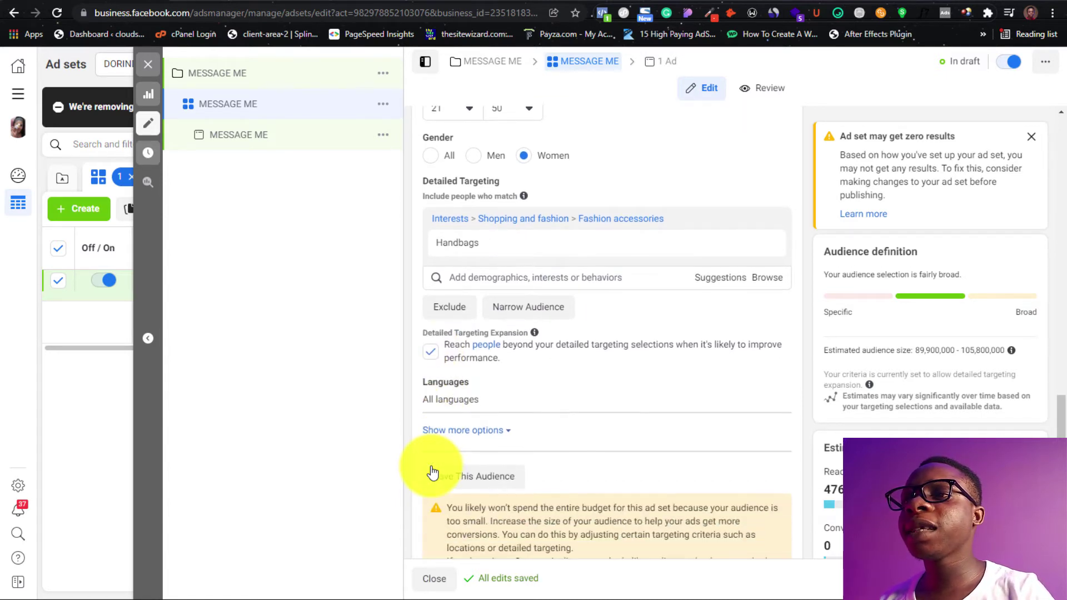
pyautogui.scroll(-1, 432, 465)
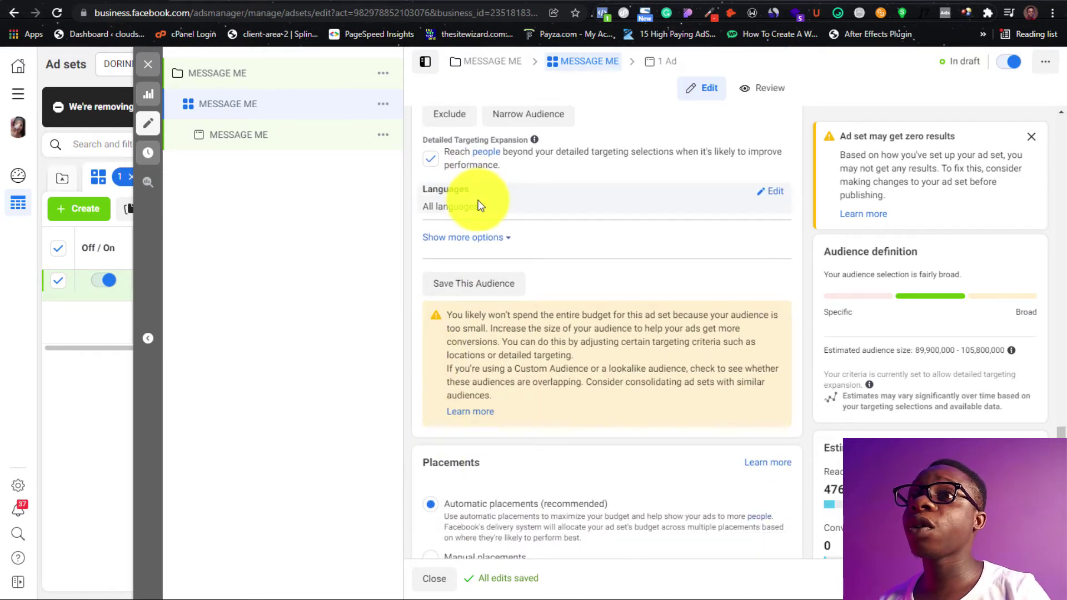
pyautogui.click(777, 193)
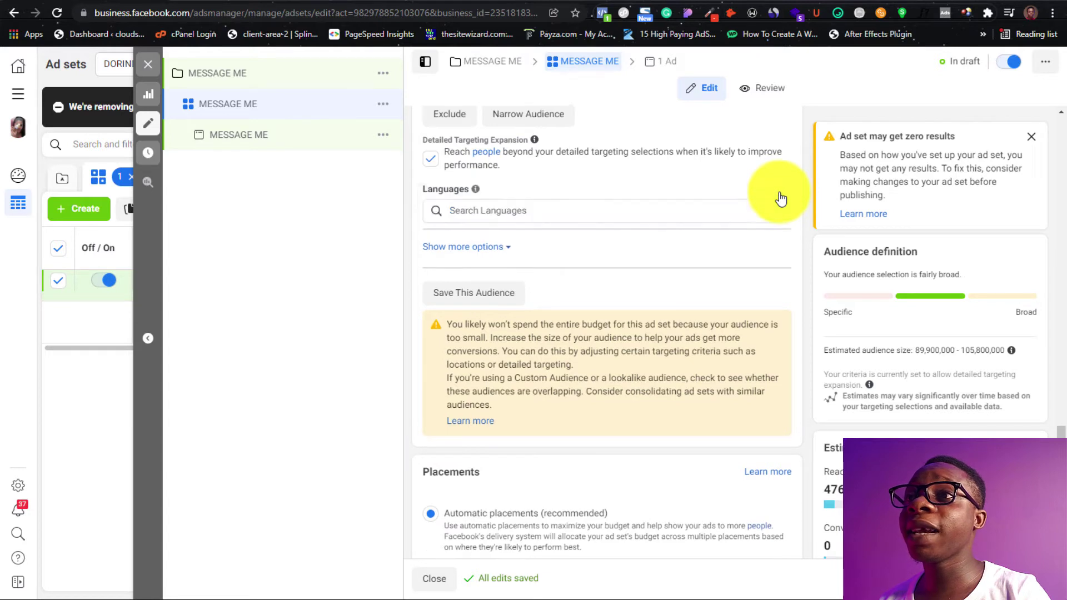
pyautogui.click(579, 215)
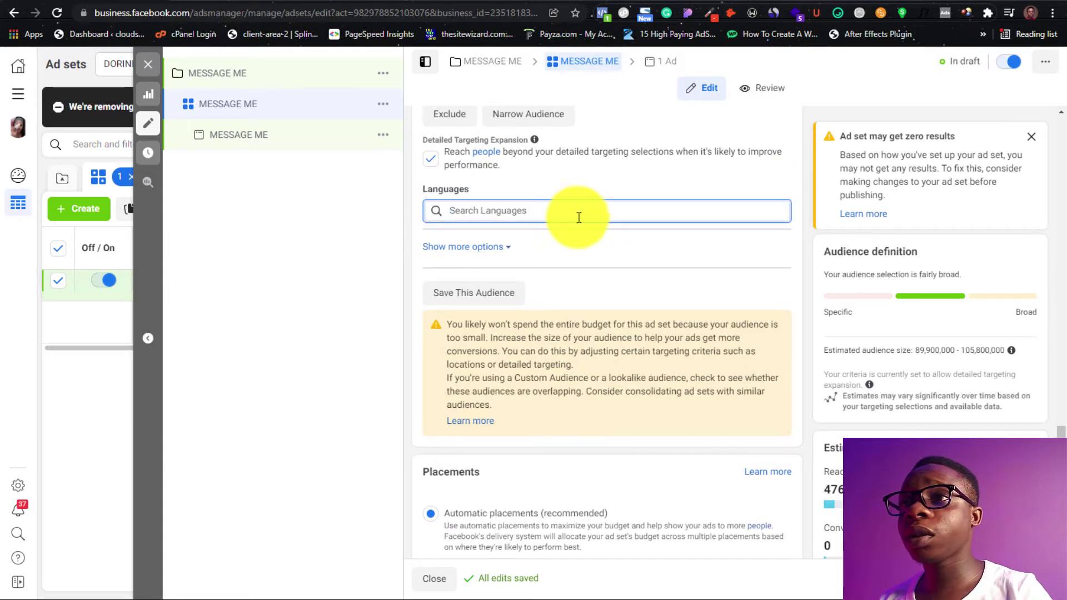
pyautogui.click(573, 251)
# - Switch the ad set to manual placements and deselect the Facebook, Audience network and Messenger platforms, keeping only Instagram
pyautogui.scroll(-5, 574, 251)
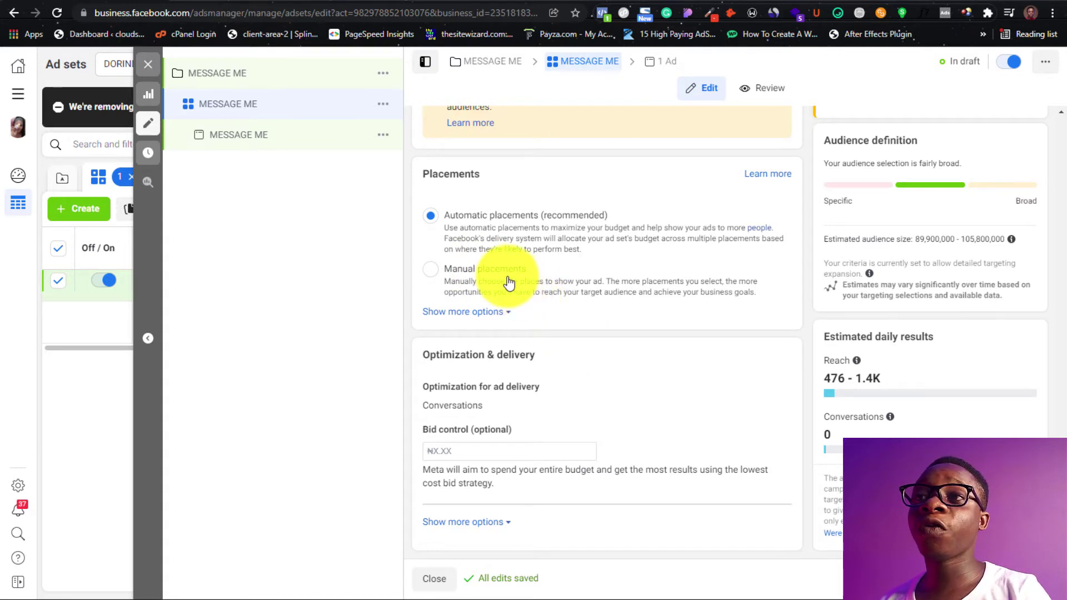
pyautogui.click(571, 308)
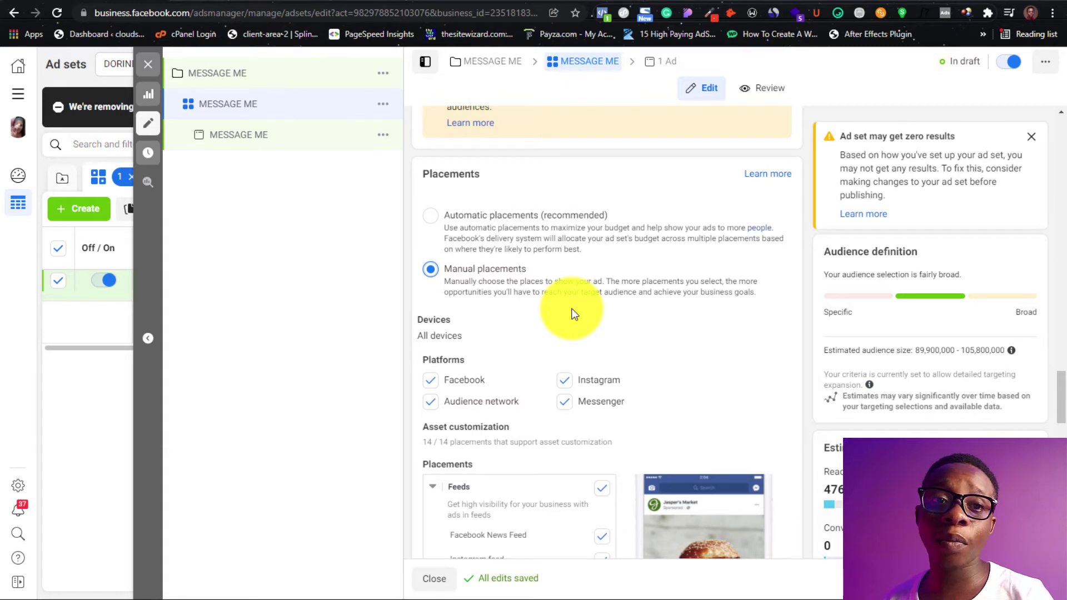
pyautogui.click(431, 401)
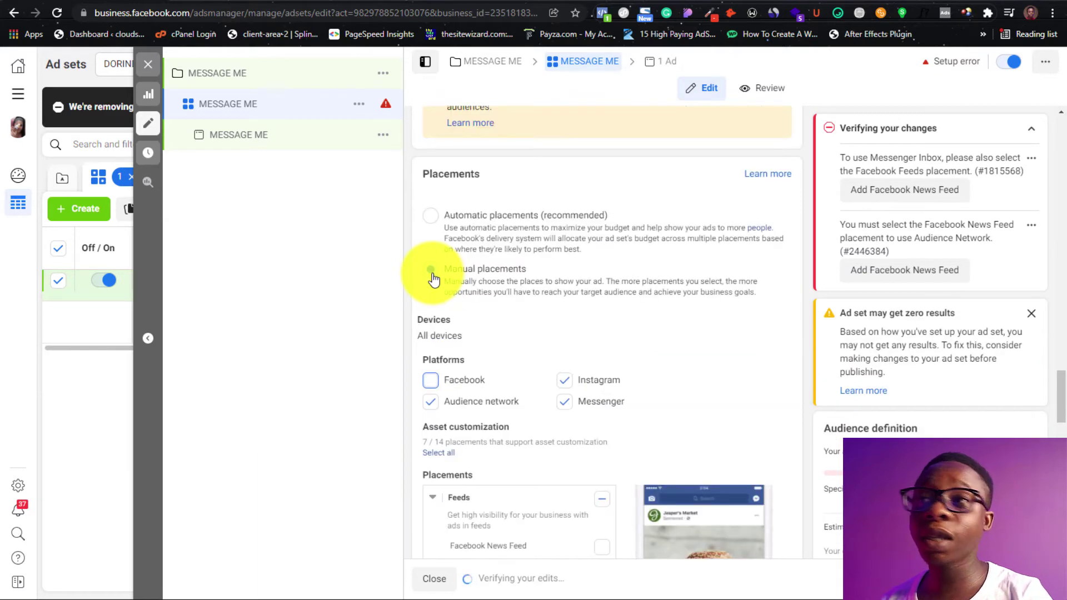
pyautogui.click(432, 402)
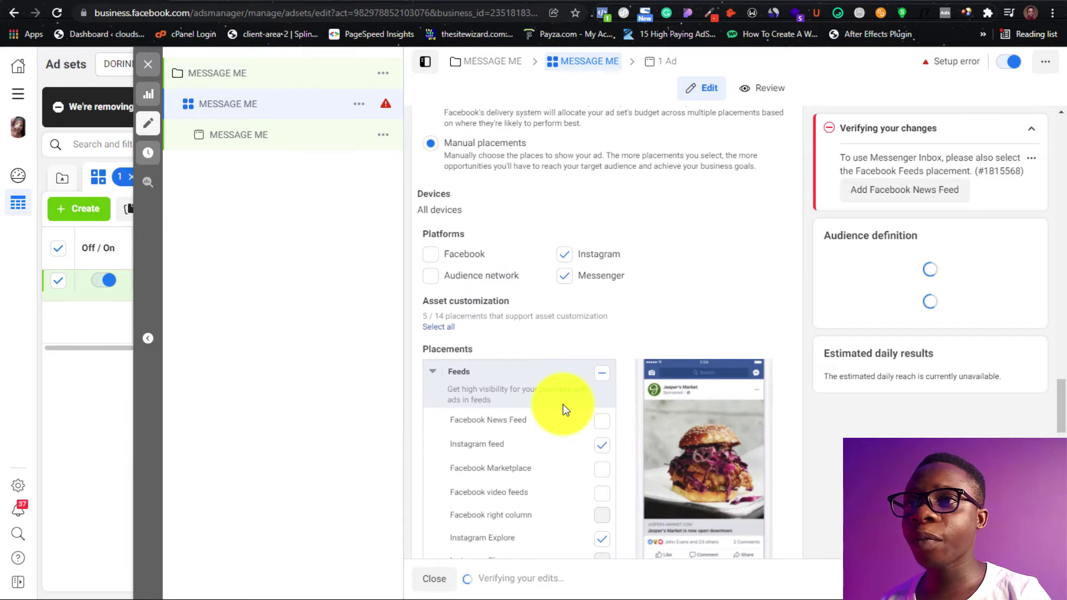
pyautogui.click(567, 278)
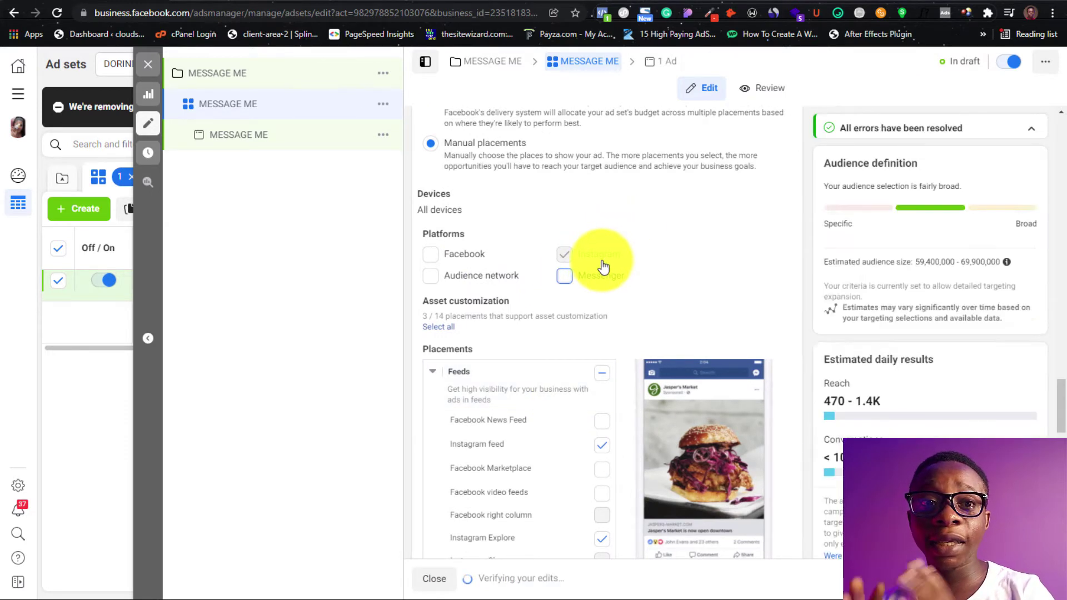
# - Review the individual placements in the list, including the Instagram Explore preview, and the optimization and delivery settings
pyautogui.scroll(-2, 605, 248)
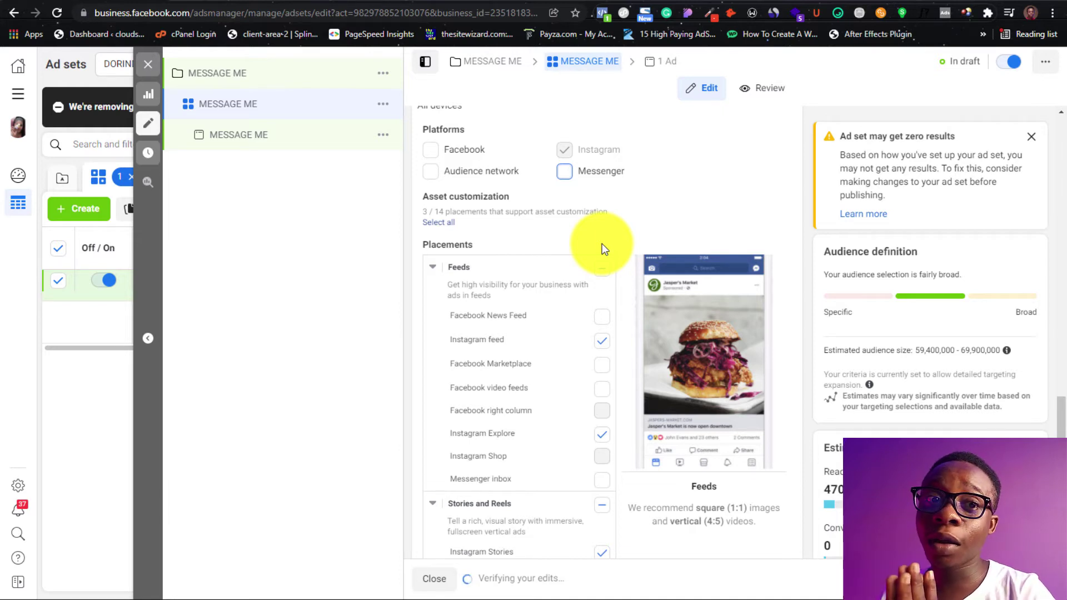
pyautogui.click(576, 439)
pyautogui.scroll(-3, 578, 439)
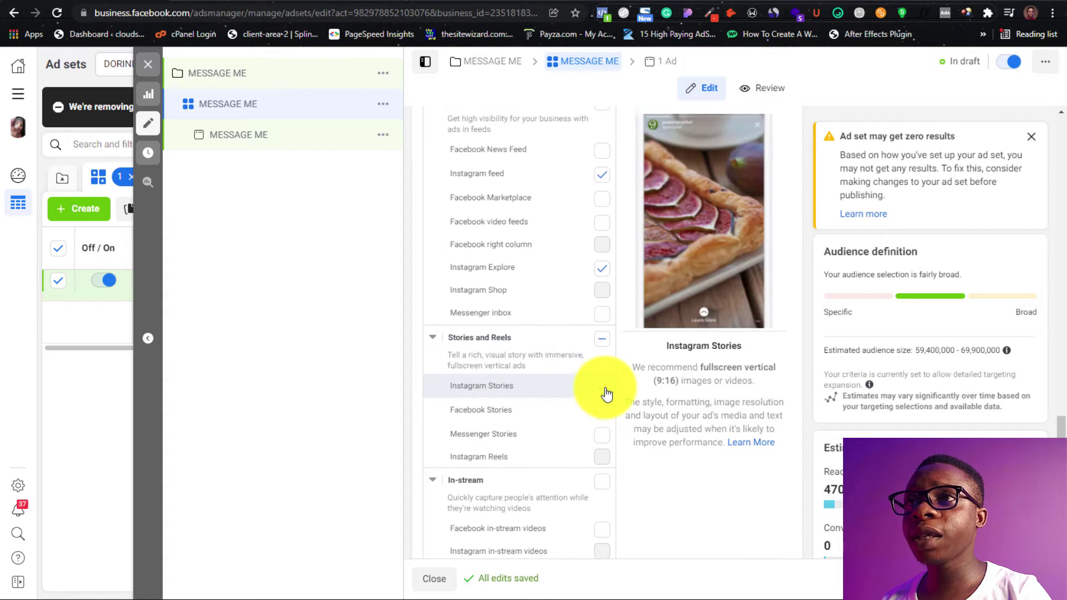
pyautogui.scroll(1, 606, 392)
pyautogui.scroll(2, 606, 393)
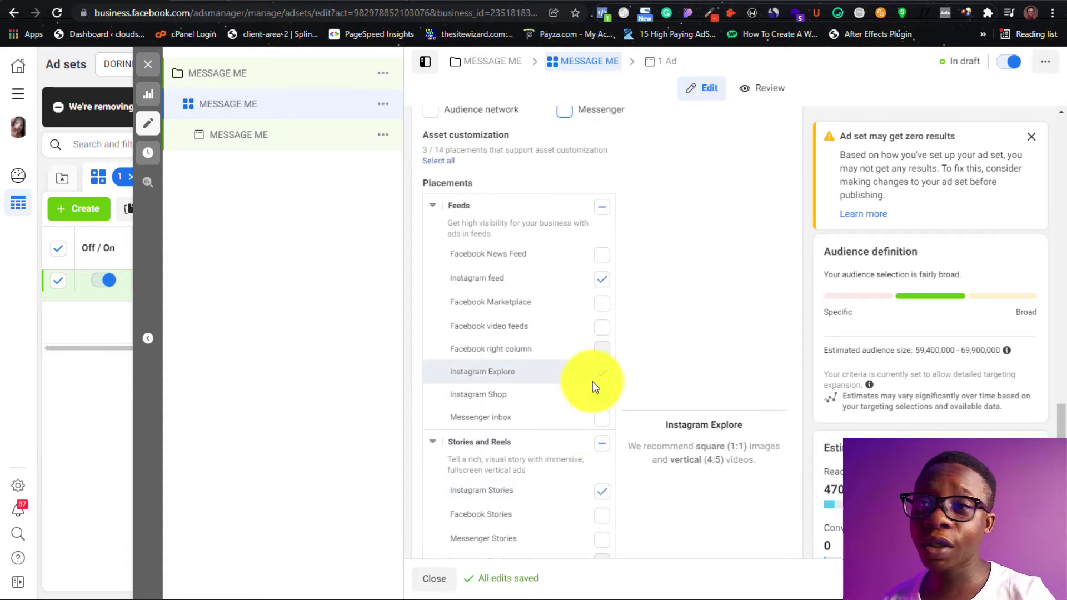
pyautogui.scroll(-10, 592, 383)
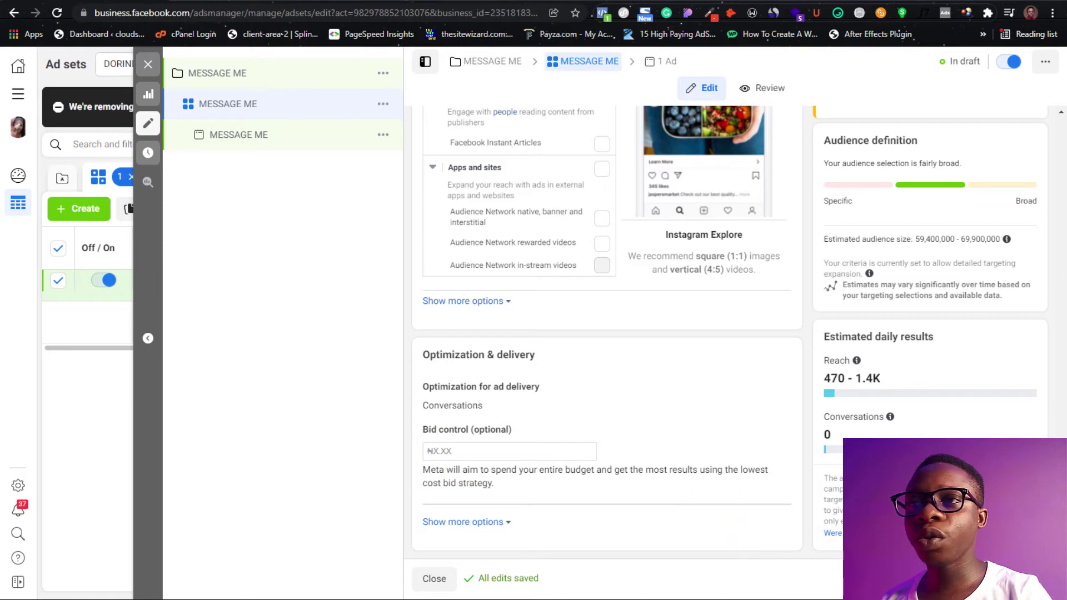
# - Continue from the ad set to the MESSAGE ME ad and look at its ad setup options without changing the choice
pyautogui.moveTo(723, 397)
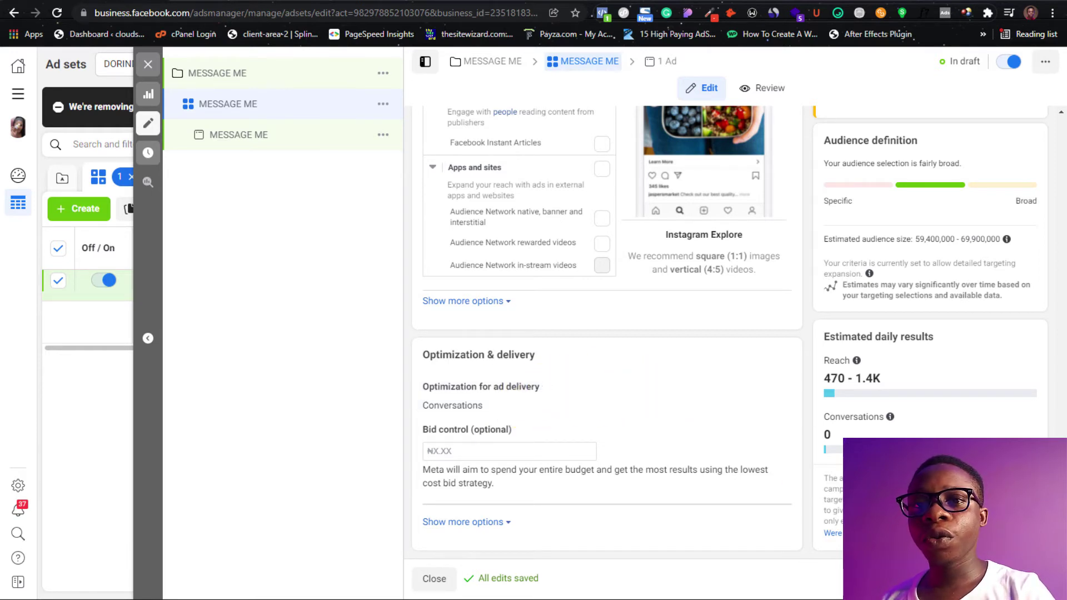
pyautogui.click(1034, 579)
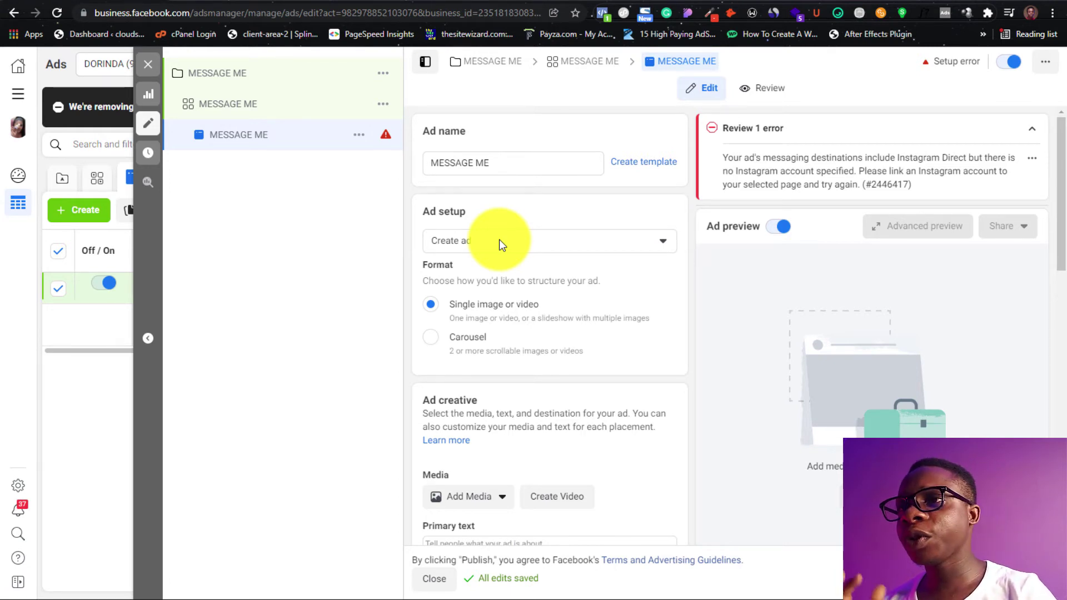
pyautogui.click(499, 239)
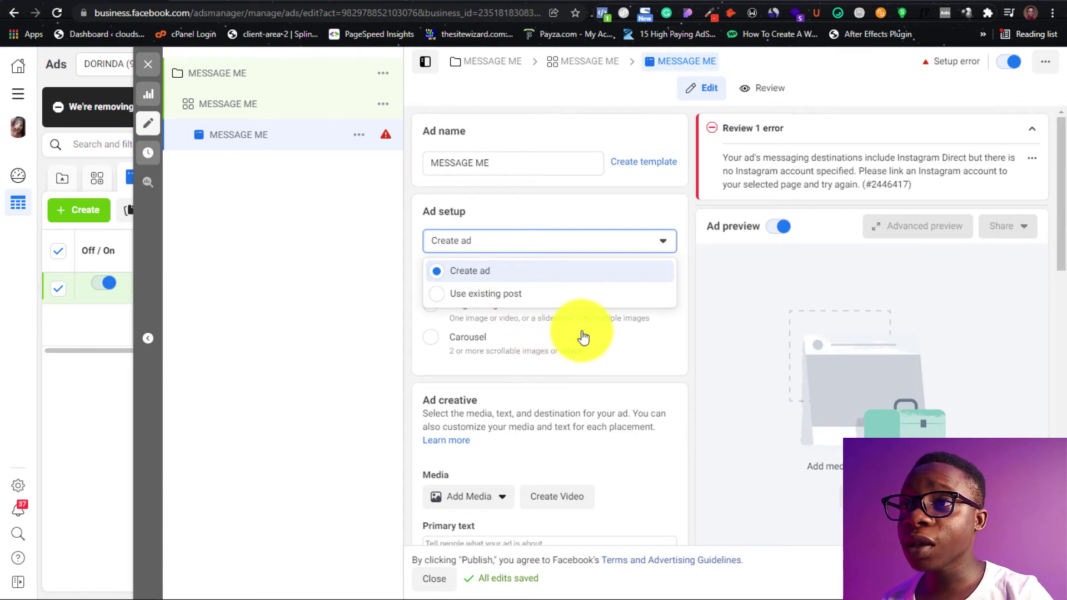
pyautogui.click(321, 333)
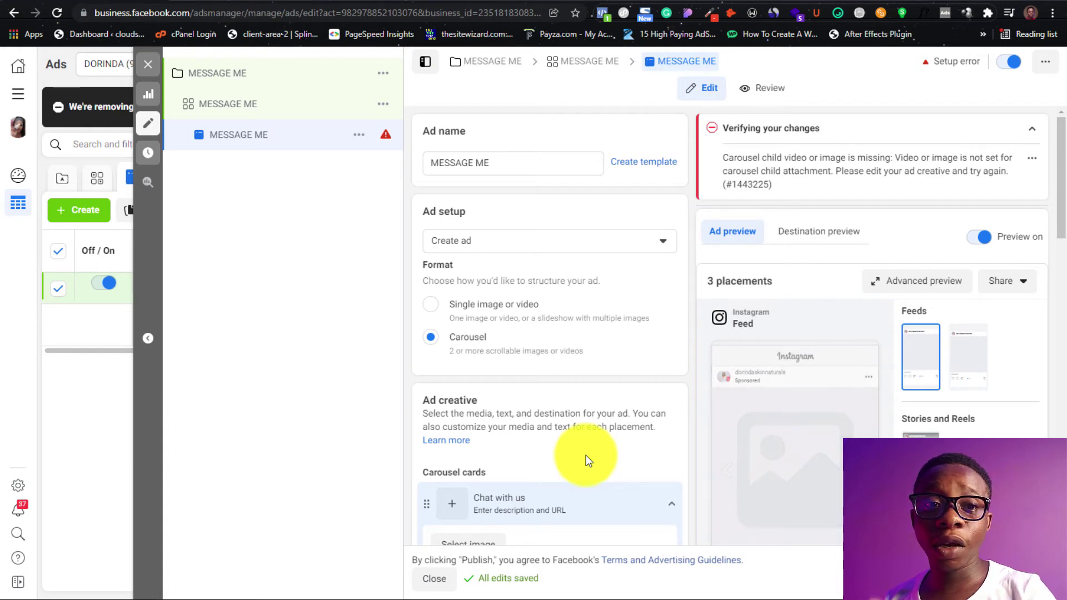
# - Look over the carousel card settings and switch the ad format back to Single image or video
pyautogui.scroll(-3, 586, 453)
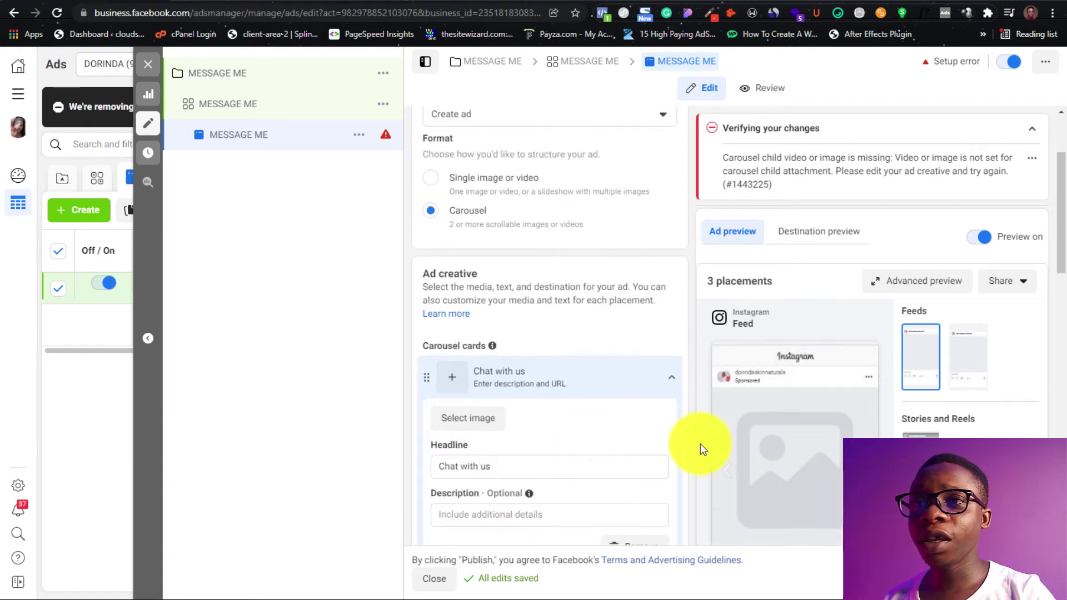
pyautogui.scroll(-1, 652, 474)
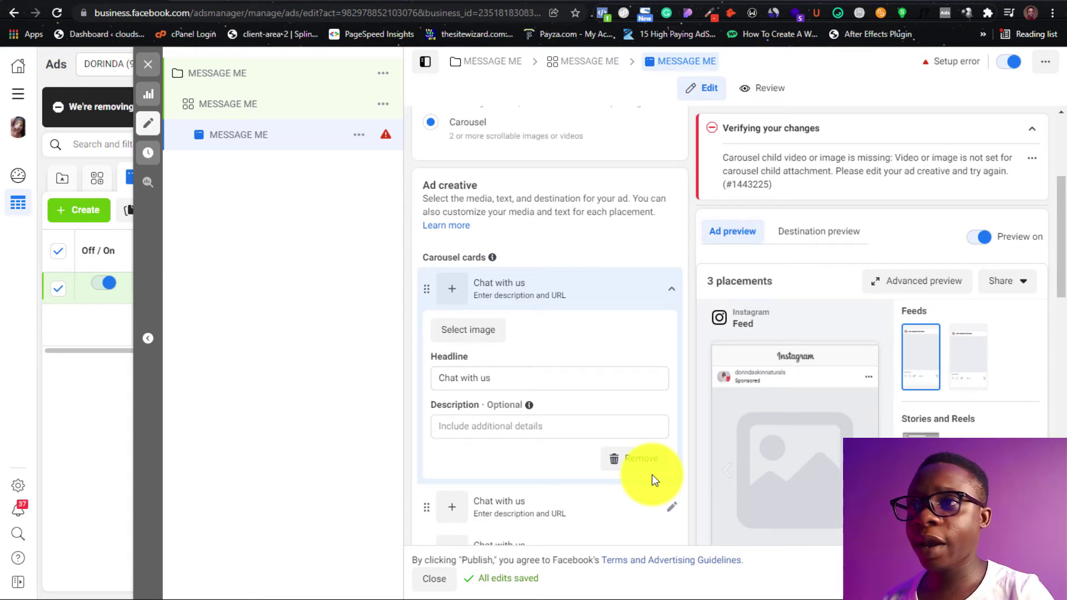
pyautogui.scroll(3, 653, 475)
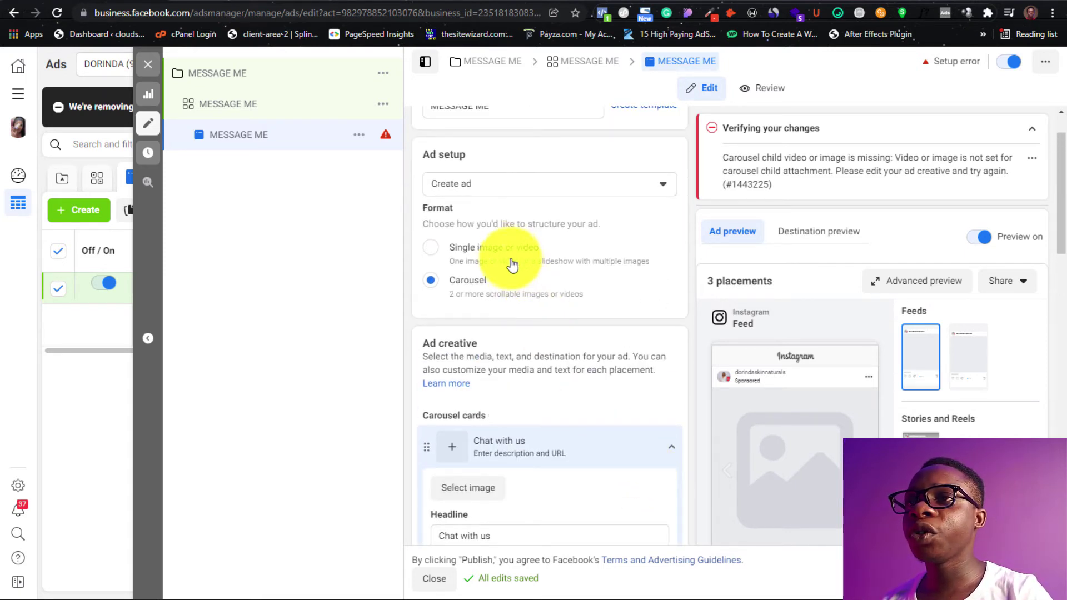
pyautogui.click(510, 260)
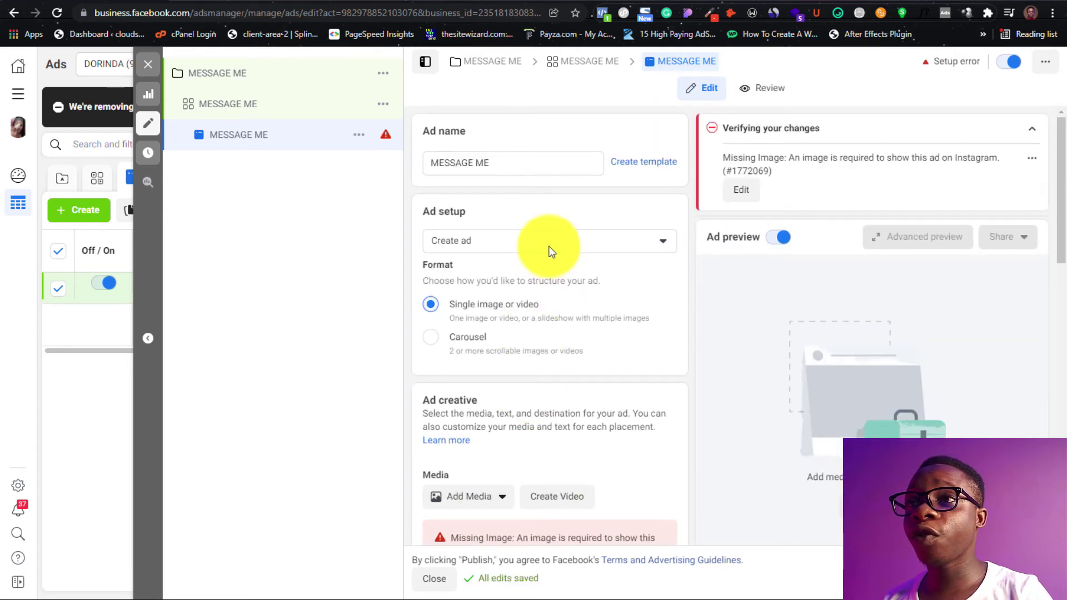
# - Set the ad to use an existing post and bring up the Instagram posts to choose from
pyautogui.click(548, 244)
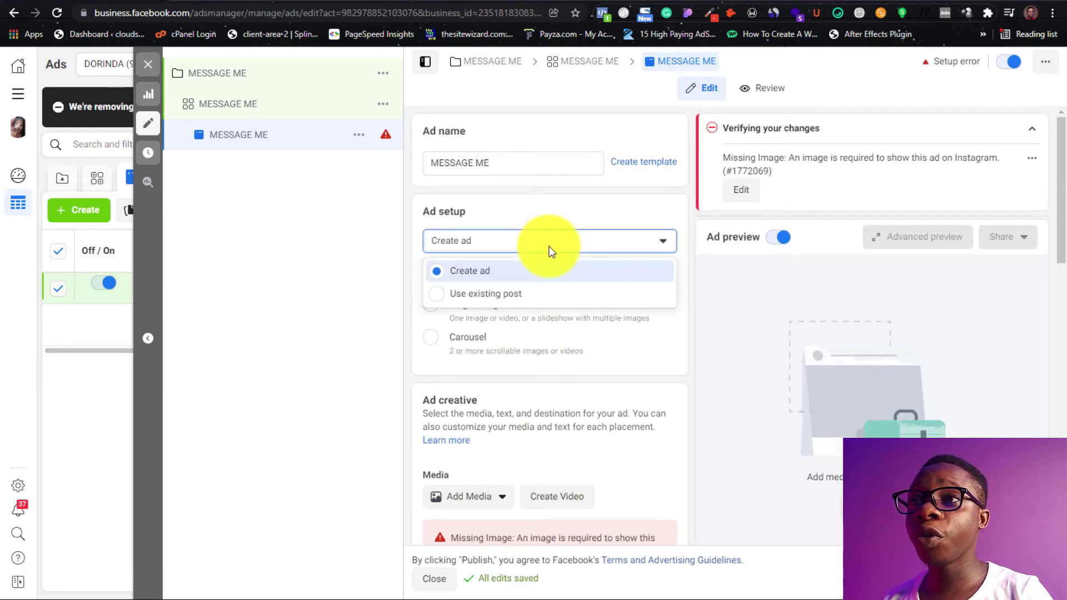
pyautogui.click(548, 297)
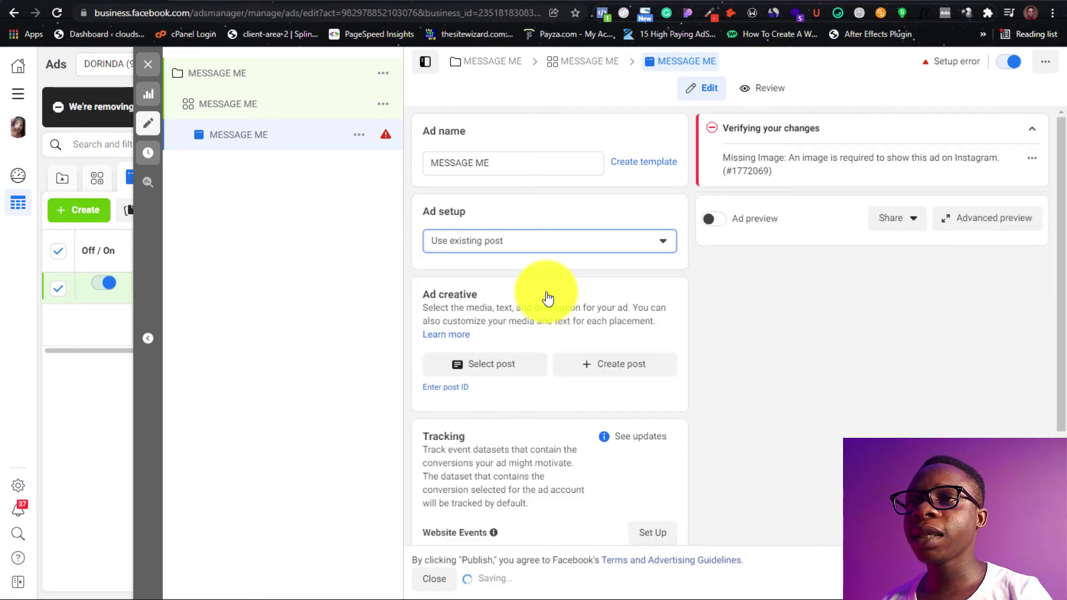
pyautogui.click(502, 374)
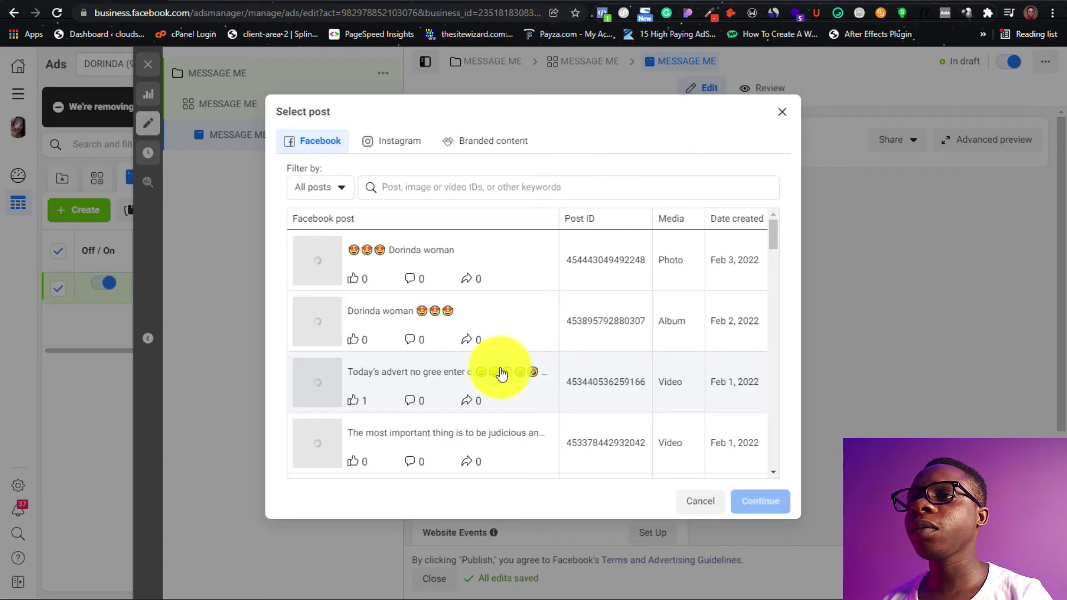
pyautogui.click(396, 146)
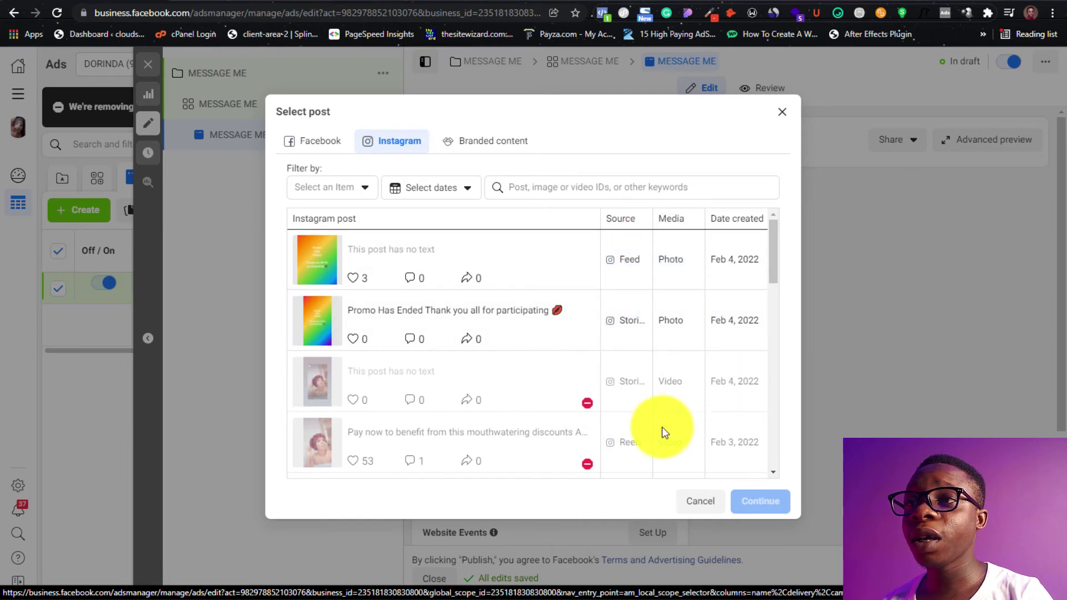
# - Choose the "Skin like glass" Instagram feed video posted Jan 29, 2022 as the ad's post
pyautogui.scroll(-2, 662, 427)
pyautogui.scroll(-2, 662, 427)
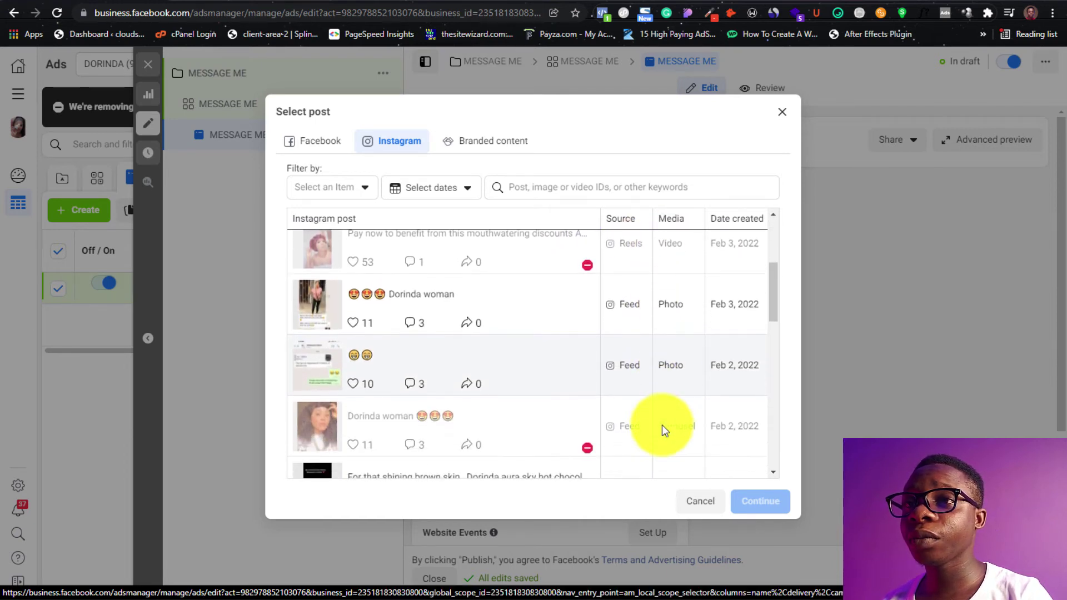
pyautogui.scroll(-3, 662, 425)
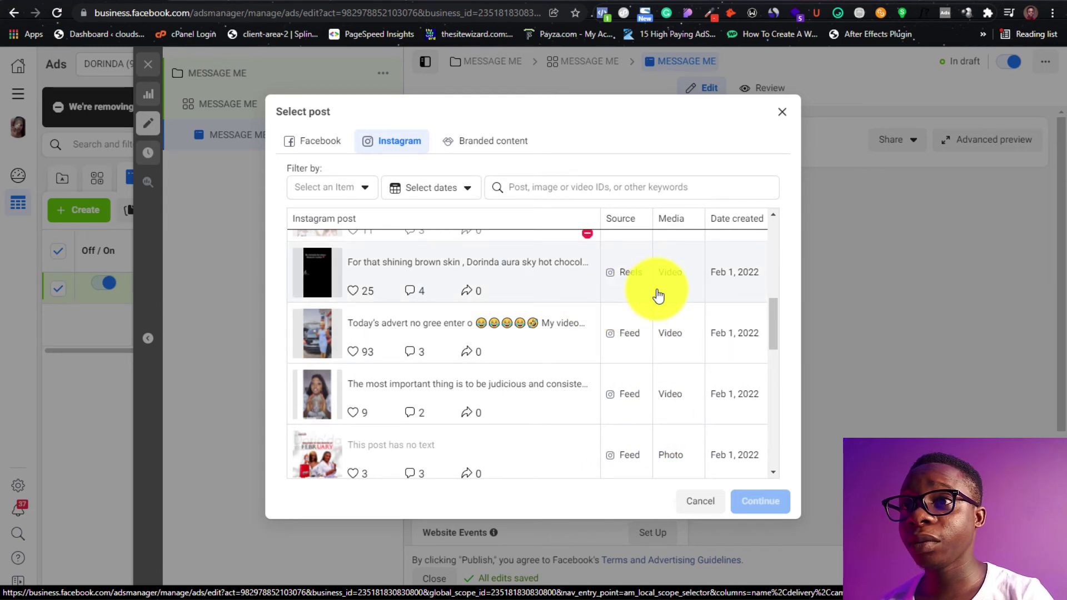
pyautogui.scroll(-4, 659, 295)
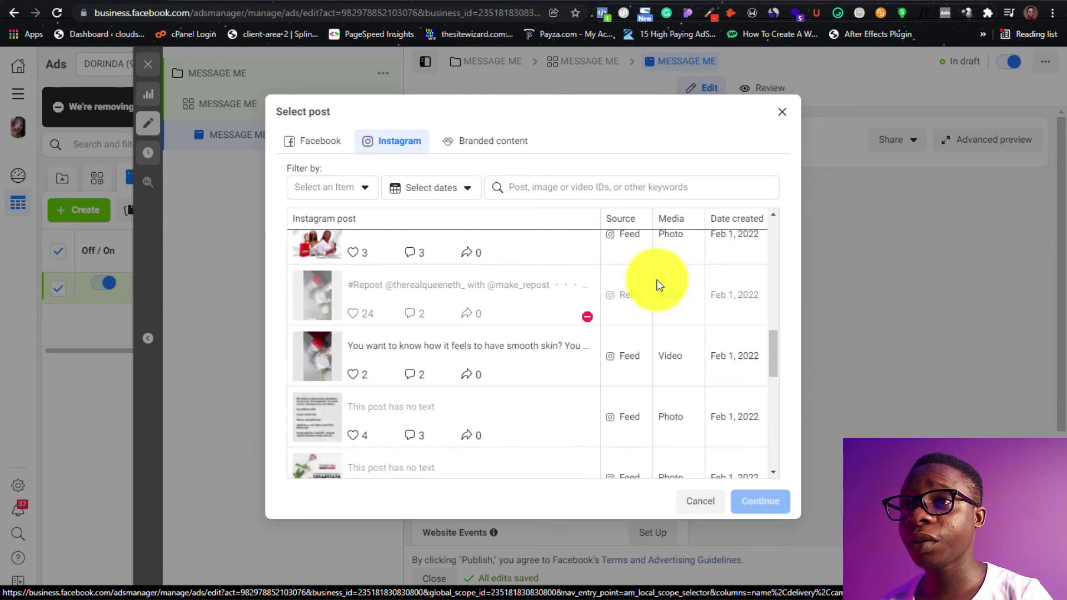
pyautogui.scroll(-1, 659, 284)
pyautogui.moveTo(588, 251)
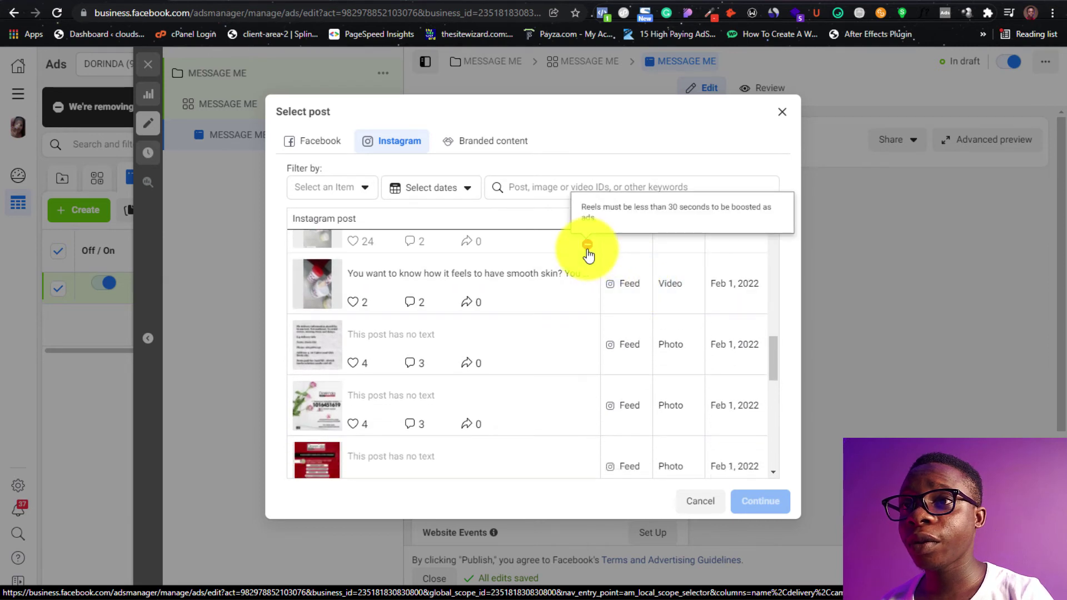
pyautogui.scroll(-2, 614, 320)
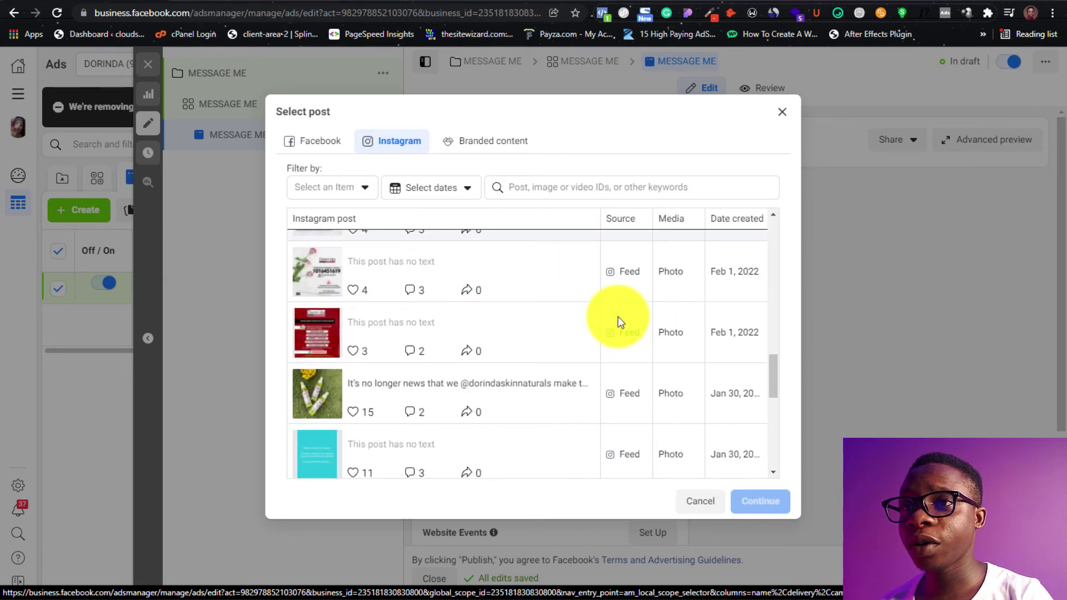
pyautogui.scroll(-3, 621, 323)
pyautogui.scroll(-1, 778, 403)
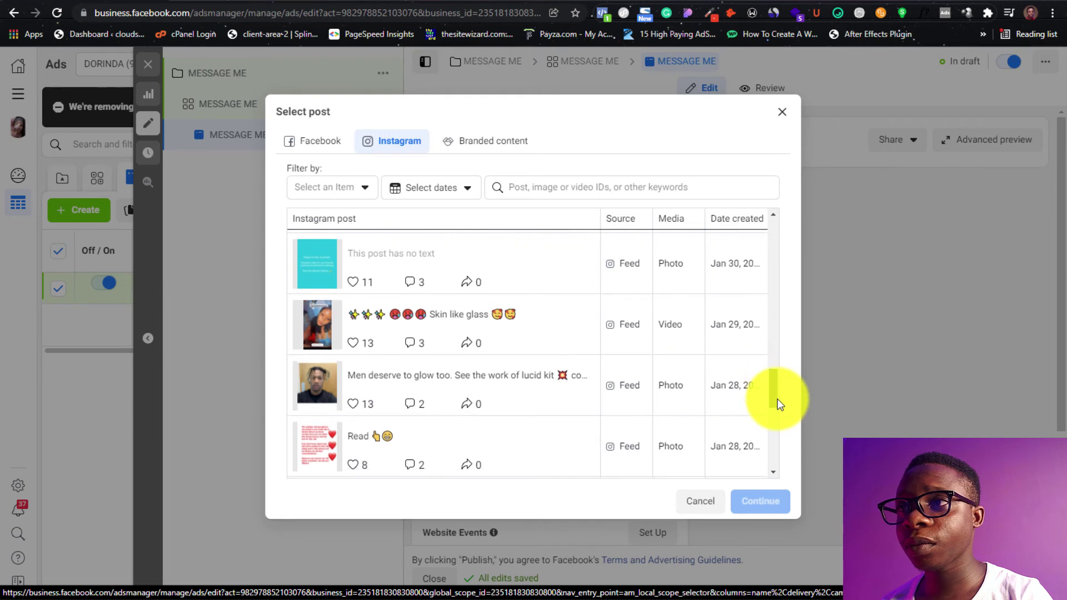
pyautogui.click(561, 325)
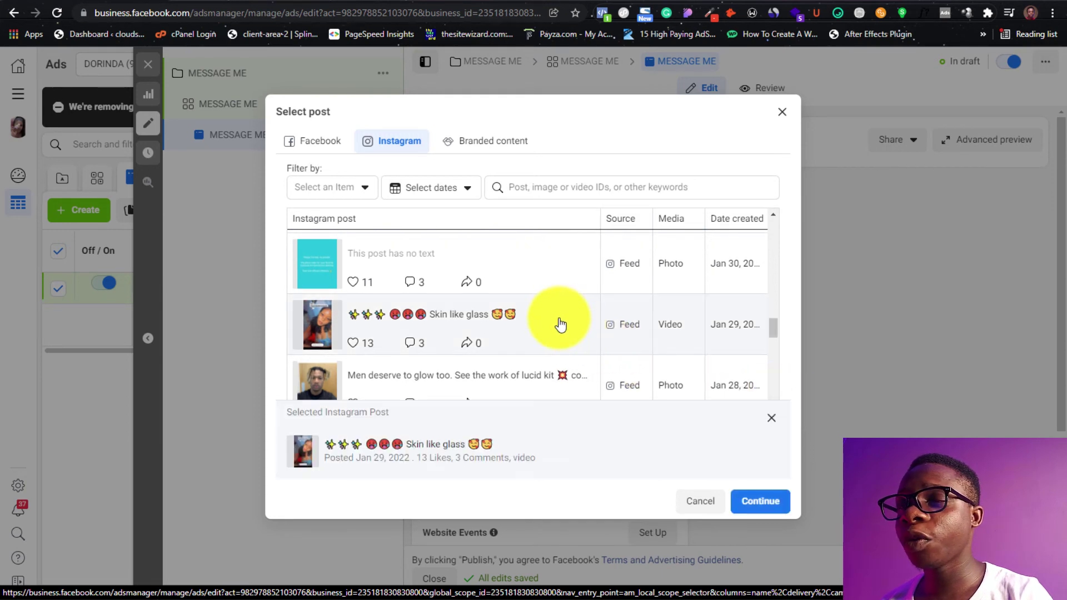
pyautogui.click(774, 512)
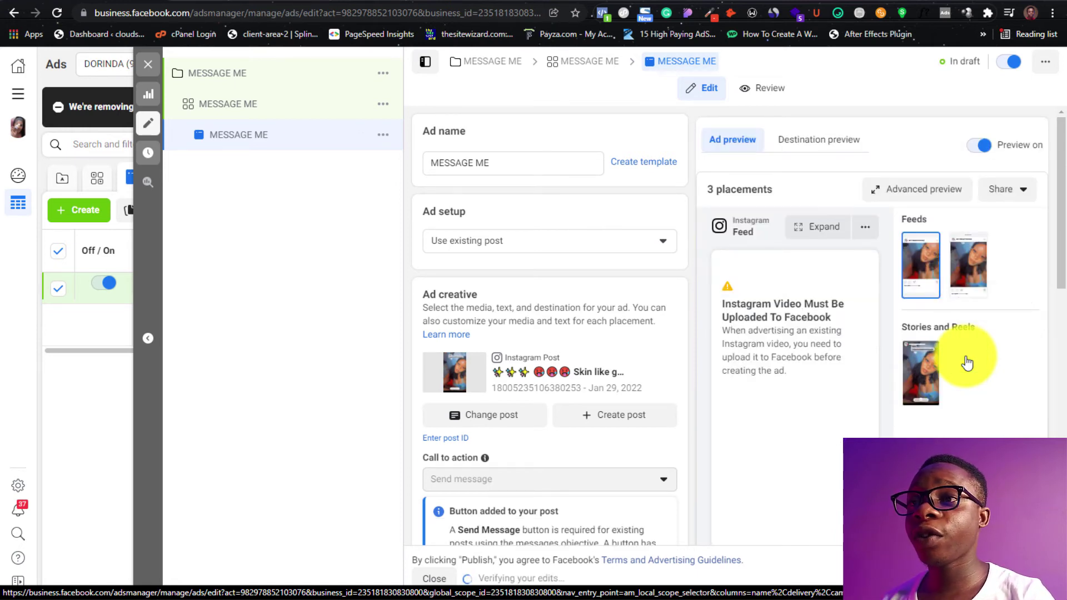
# - Remove the button added to the post and check the Instagram Explore and Feed previews, reloading the ad preview
pyautogui.scroll(-3, 766, 428)
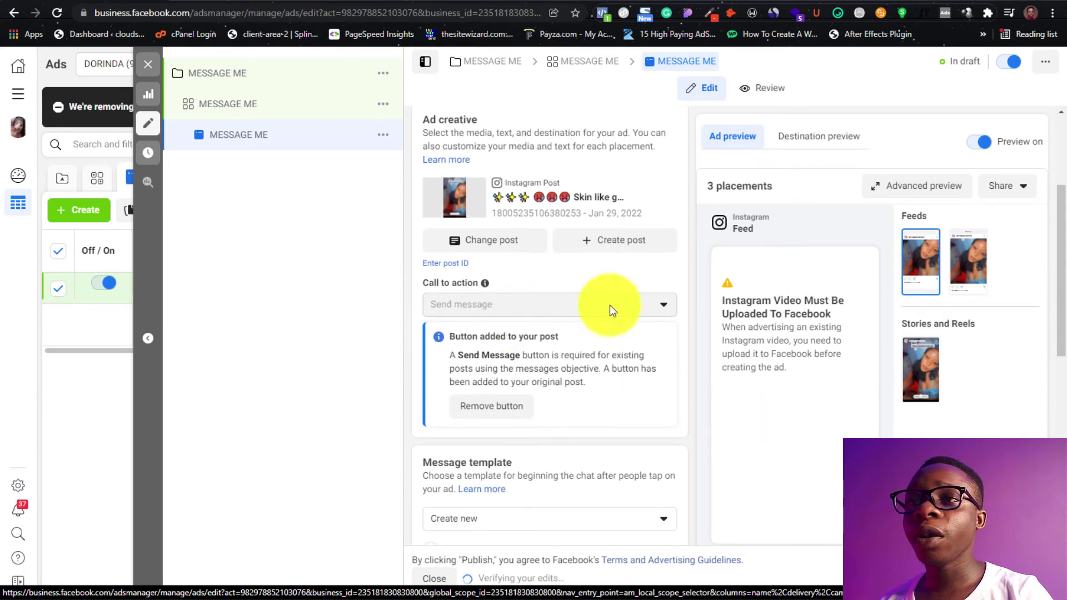
pyautogui.click(525, 405)
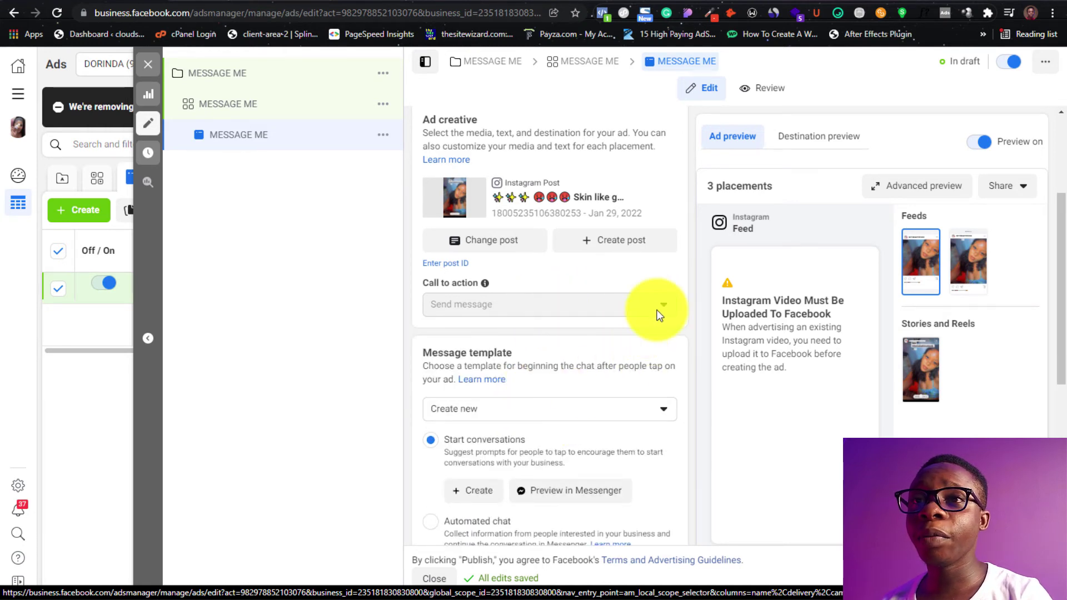
pyautogui.click(974, 267)
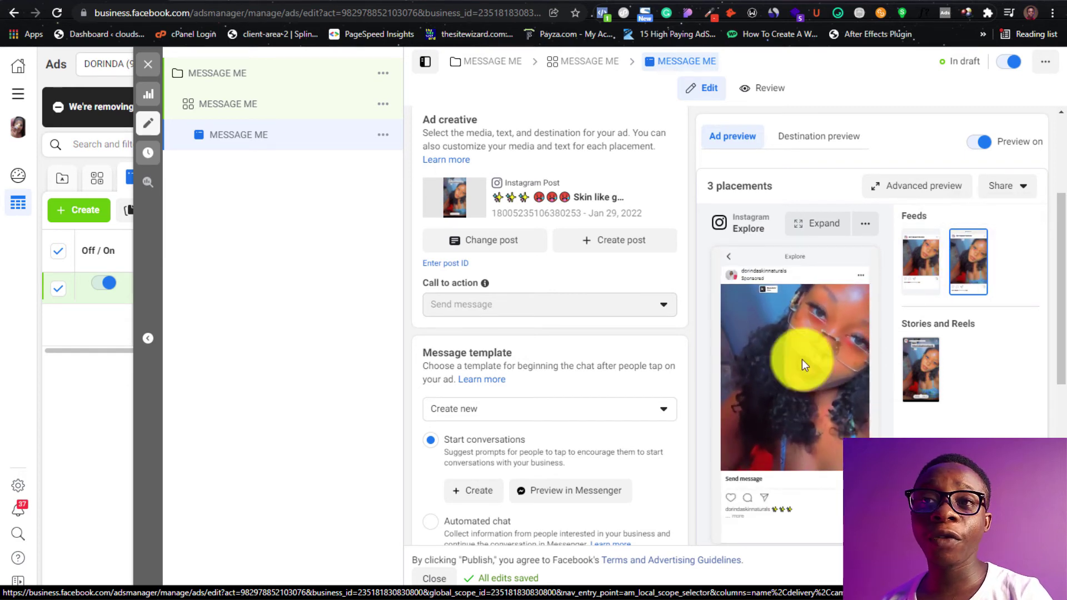
pyautogui.click(917, 257)
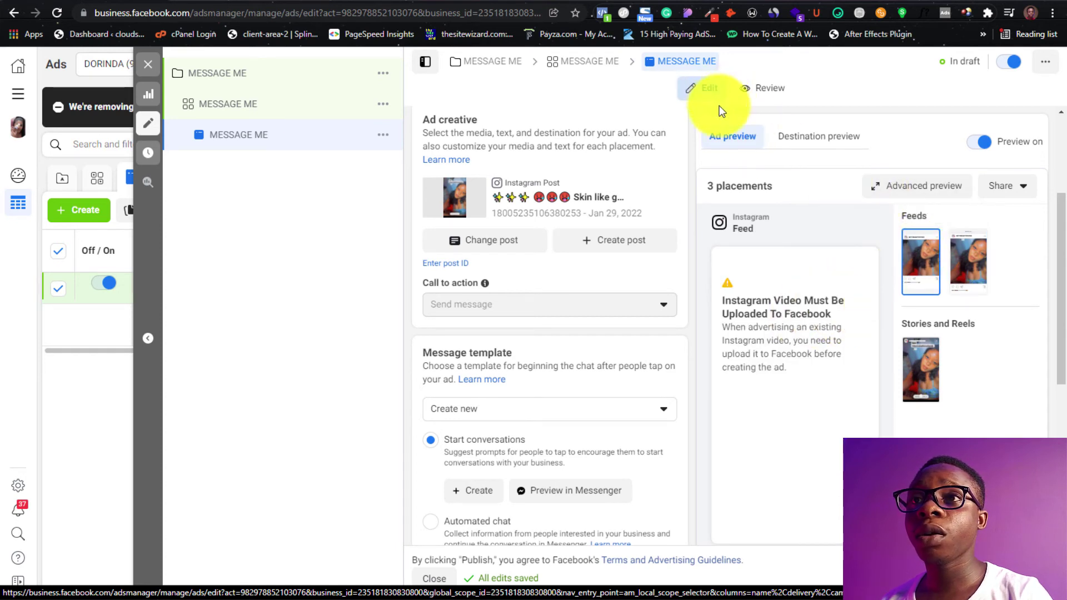
pyautogui.click(981, 143)
pyautogui.click(981, 144)
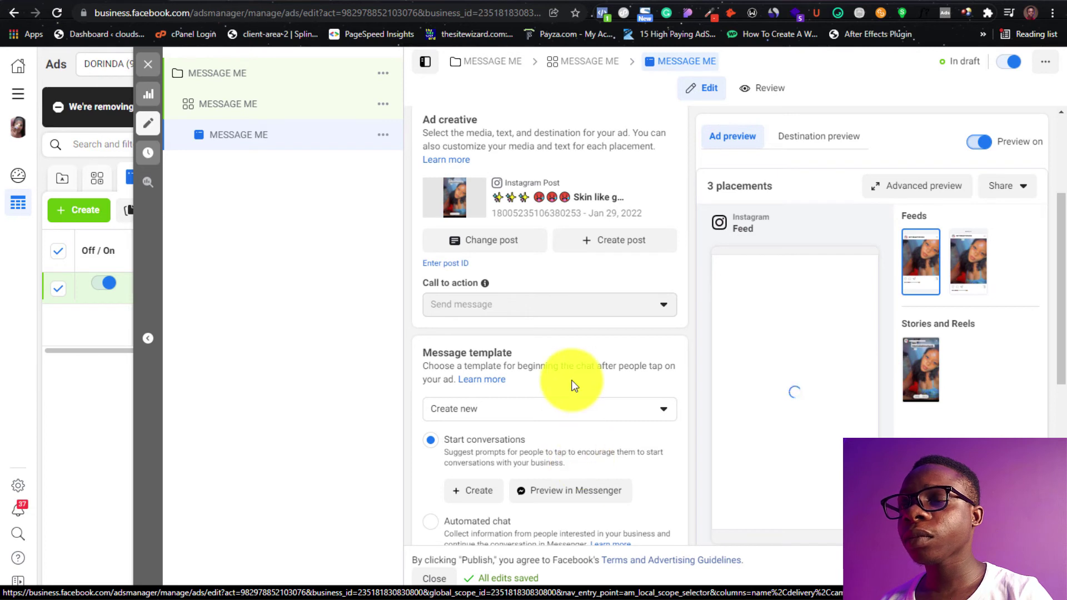
# - Try the Automated chat message template and switch back to Start conversations
pyautogui.scroll(-2, 575, 385)
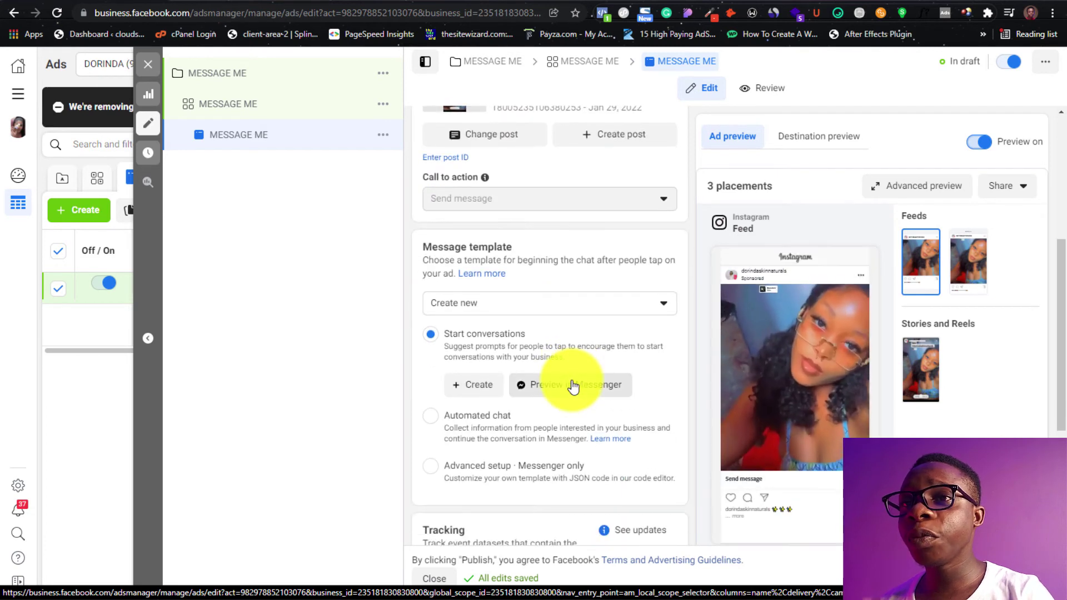
pyautogui.click(475, 423)
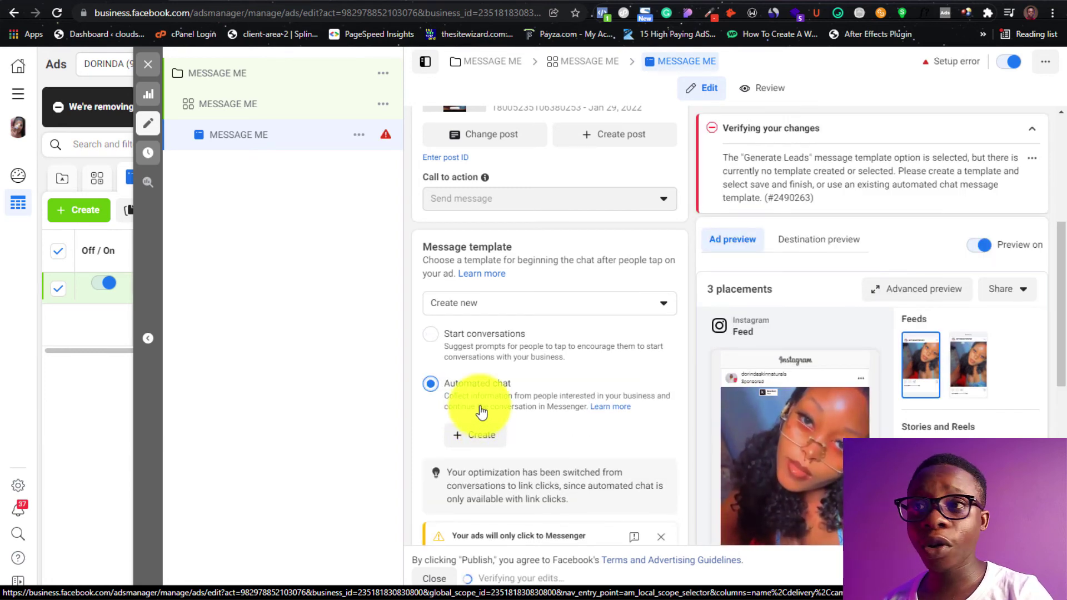
pyautogui.click(472, 336)
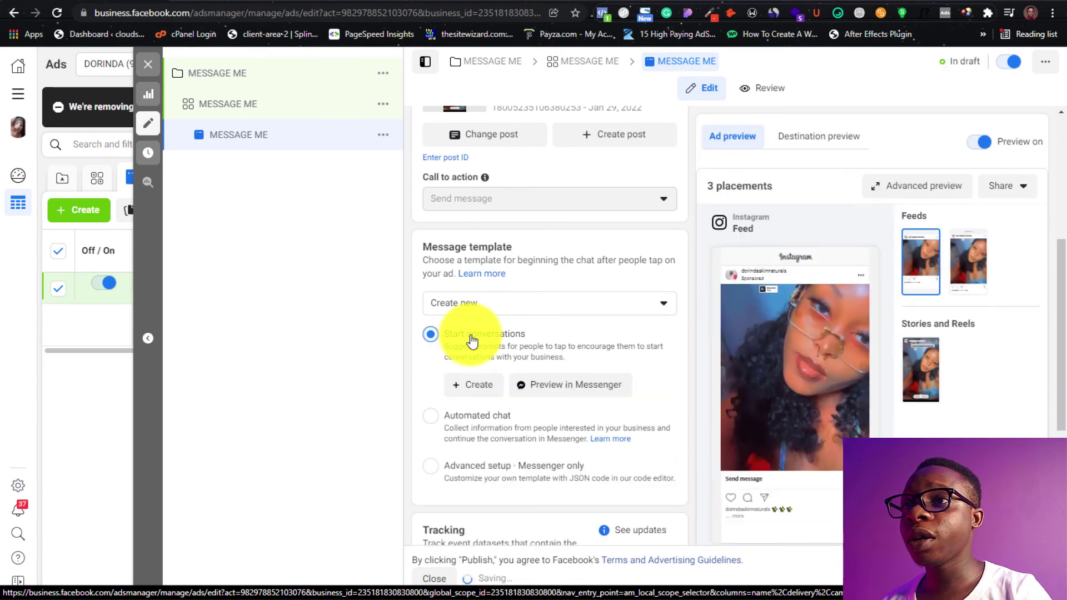
# - Start a new Start conversations template and reinsert the recipient's first name as the placeholder in the greeting text
pyautogui.click(475, 385)
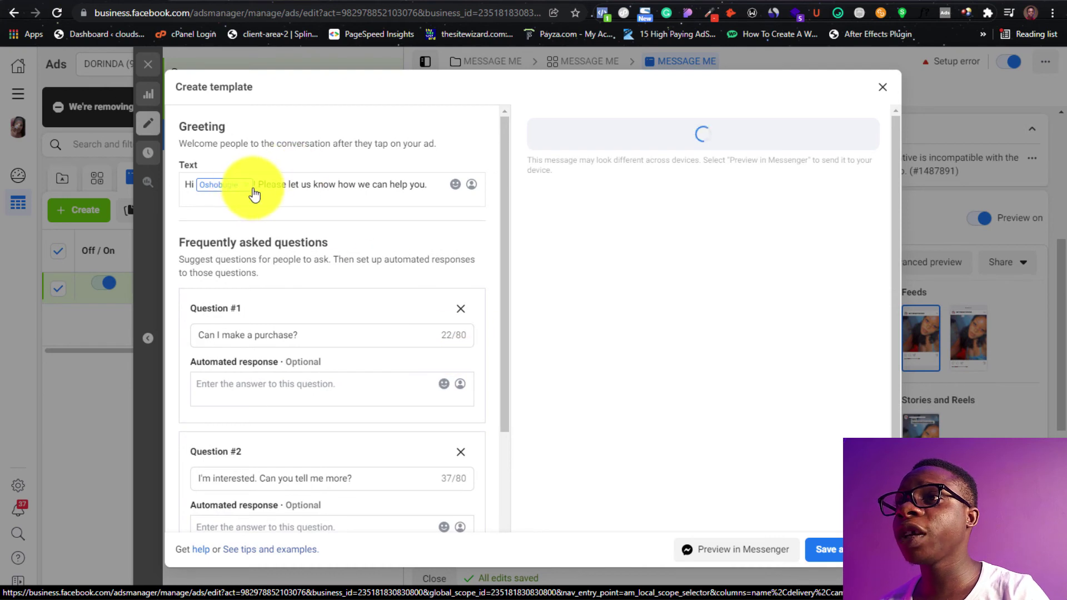
pyautogui.moveTo(248, 193)
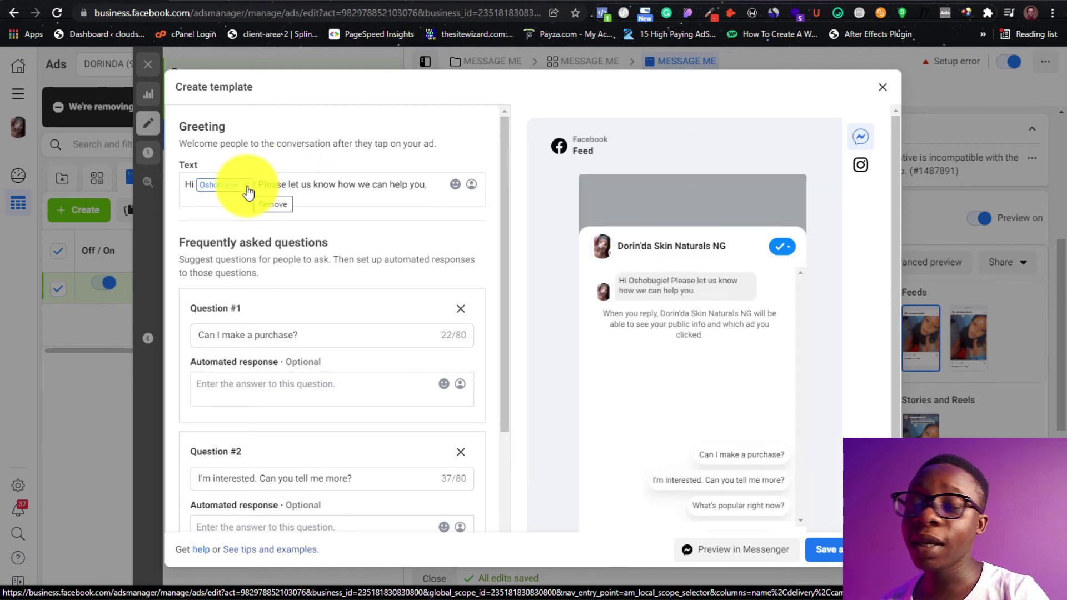
pyautogui.click(248, 193)
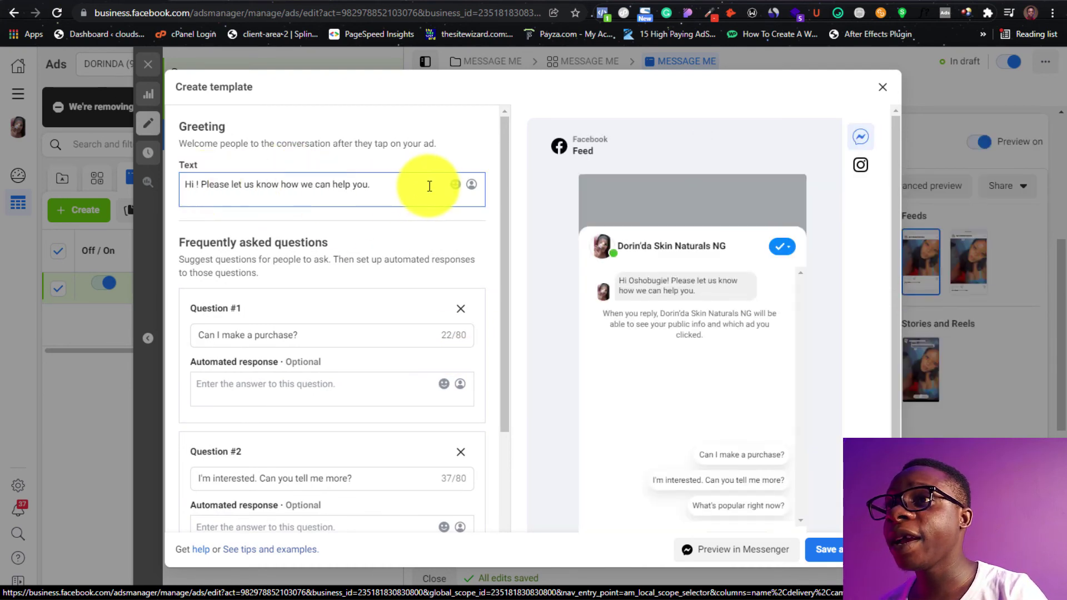
pyautogui.click(472, 185)
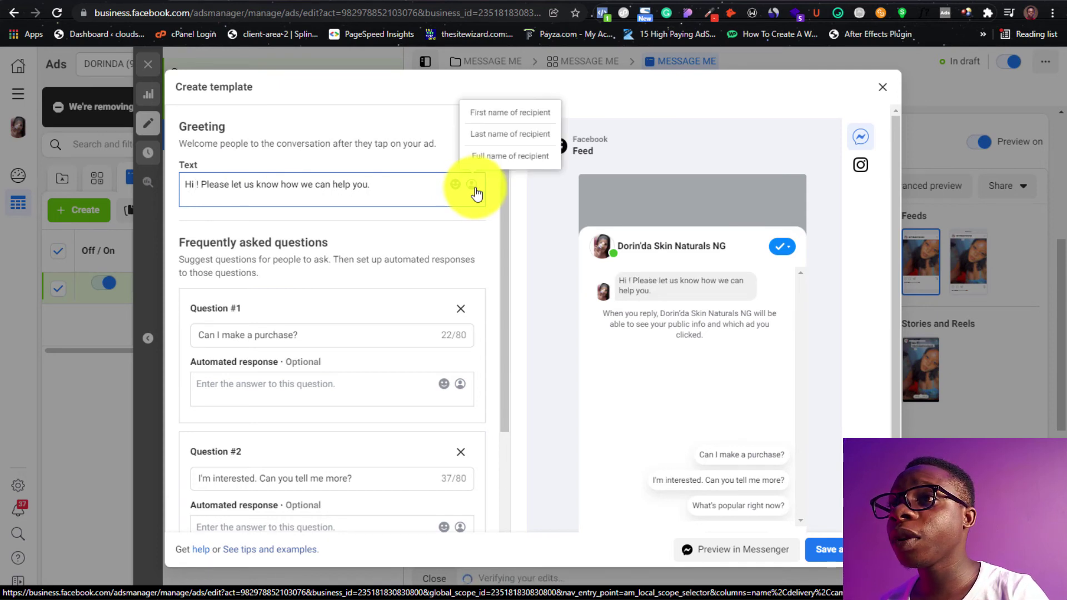
pyautogui.click(506, 112)
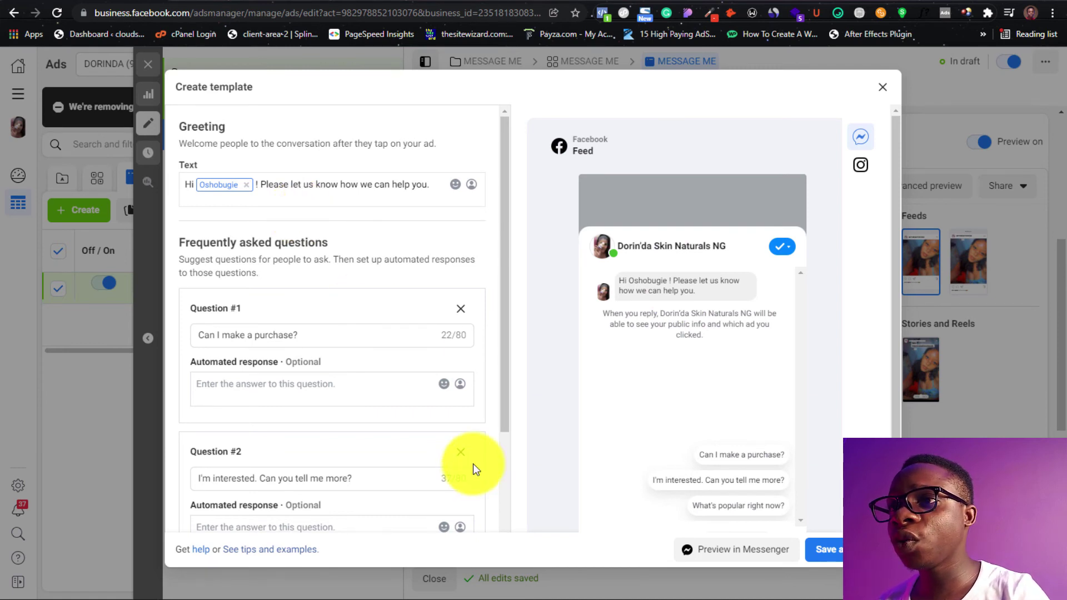
# - Delete the suggested questions "I'm interested. Can you tell me more?" and "What's popular right now?" from the template
pyautogui.click(461, 452)
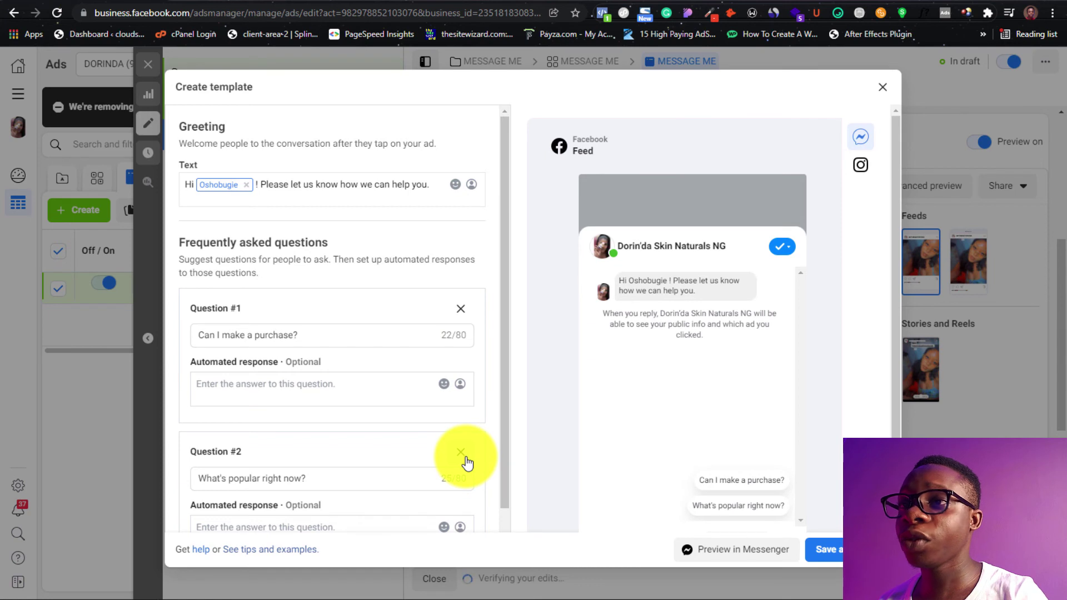
pyautogui.click(463, 454)
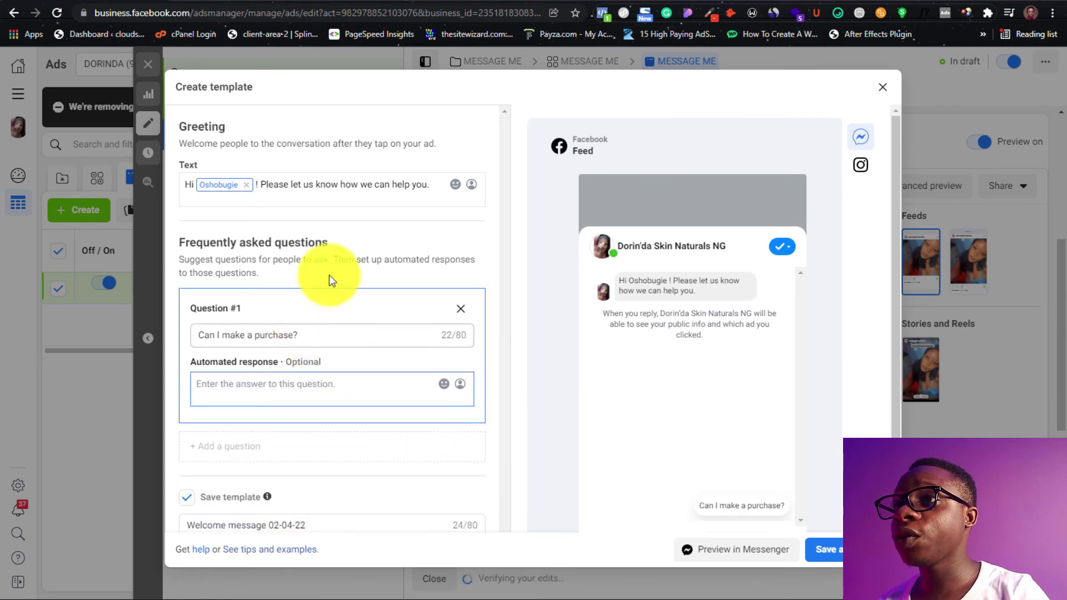
# - Cut the greeting text down to "Hi" with the first-name placeholder and replace the question "Can I make a purchase?" with "SALES"
pyautogui.moveTo(430, 185); pyautogui.dragTo(259, 186)
pyautogui.press('BackSpace')
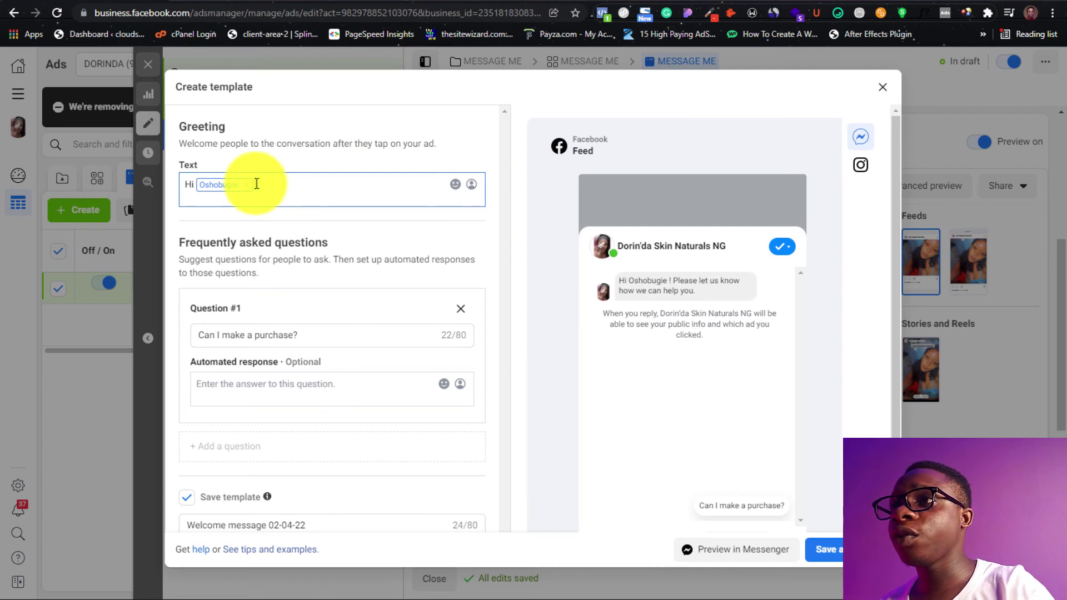
pyautogui.moveTo(307, 333); pyautogui.dragTo(116, 328)
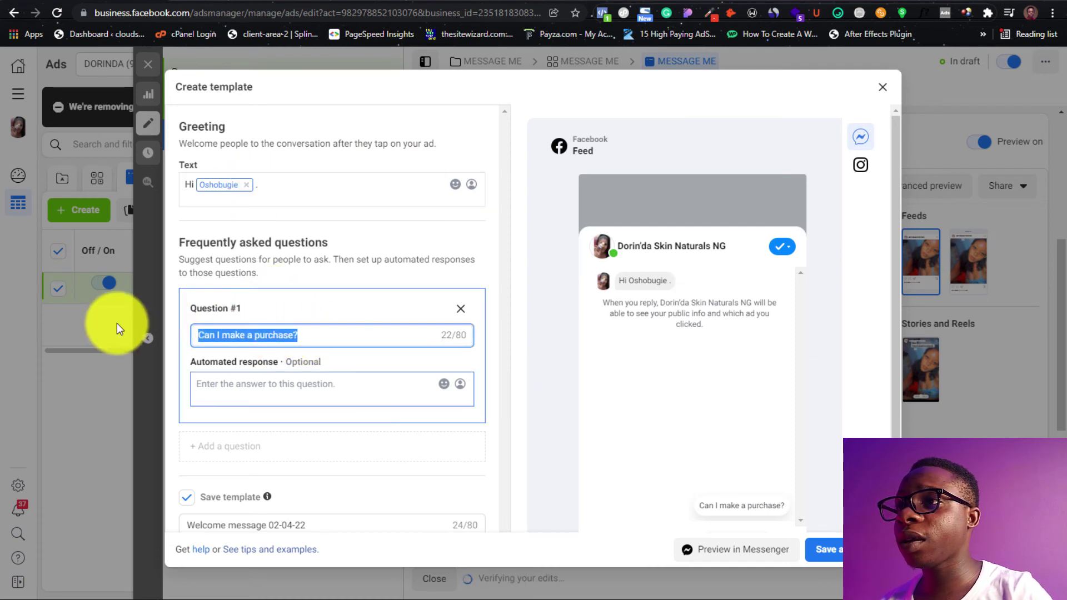
pyautogui.write('S')
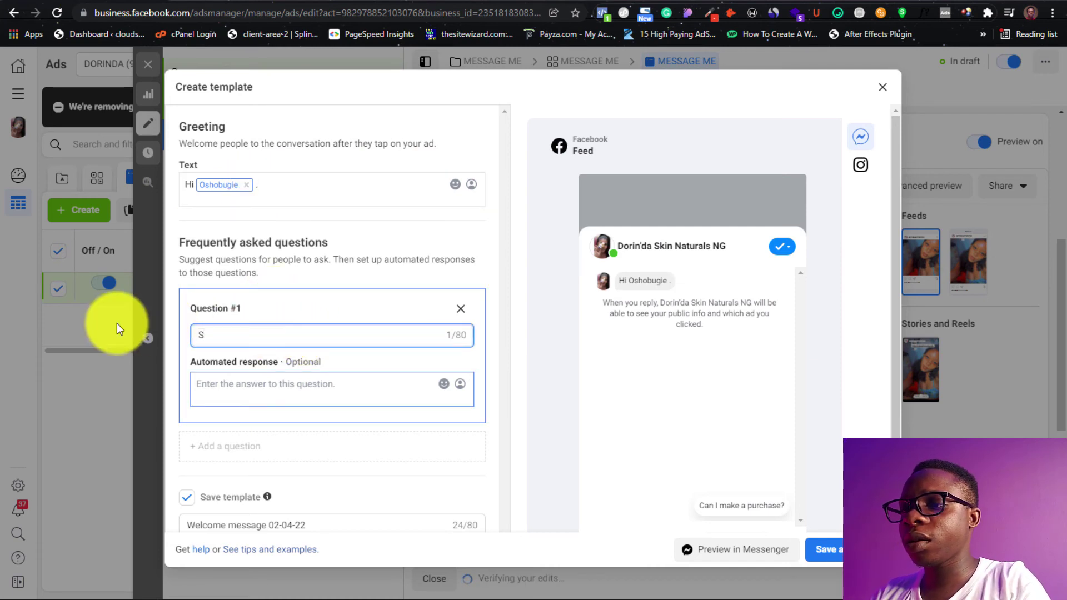
pyautogui.write('ALES')
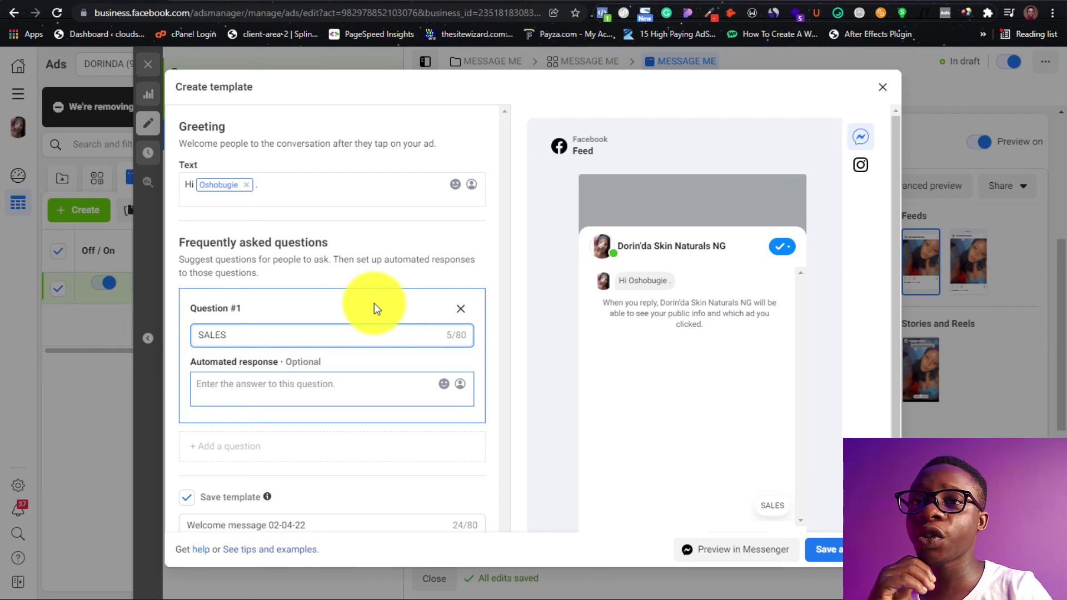
# - Check the template's Instagram Feed preview and leave the template without saving the changes
pyautogui.click(764, 504)
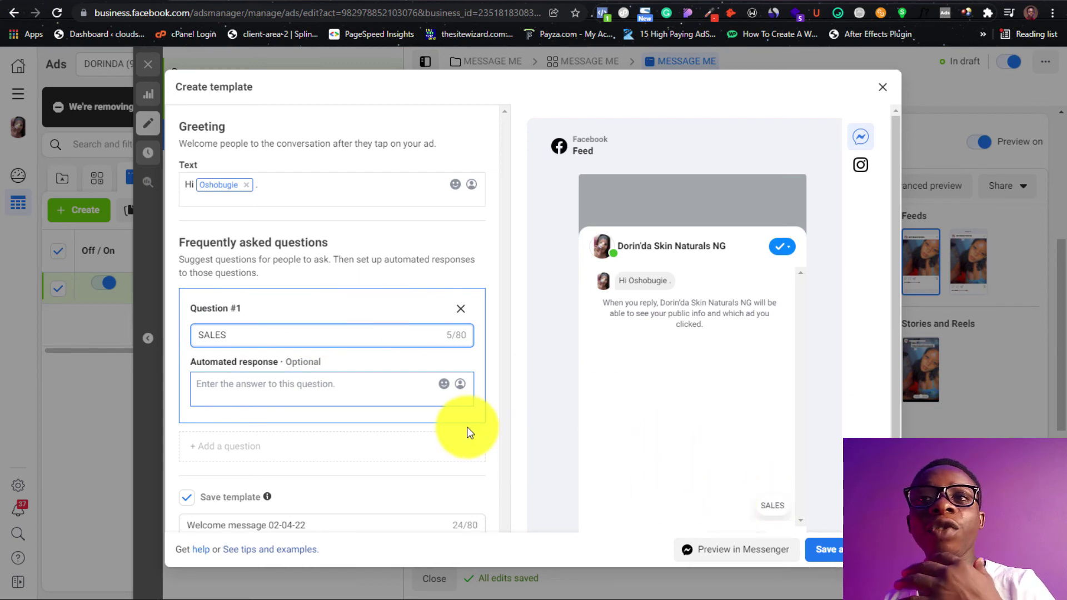
pyautogui.click(862, 165)
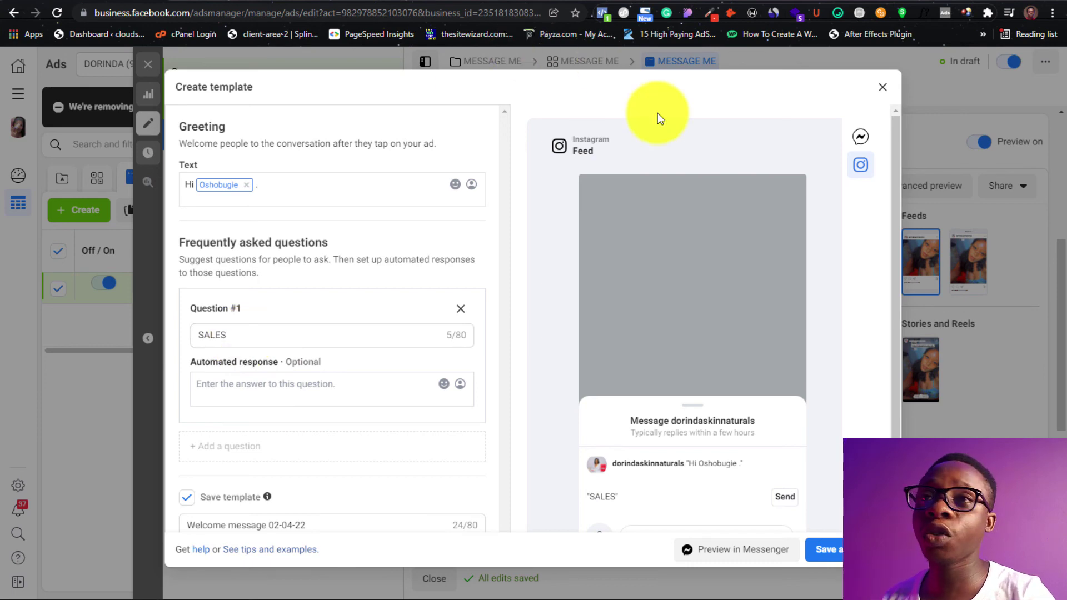
pyautogui.click(883, 90)
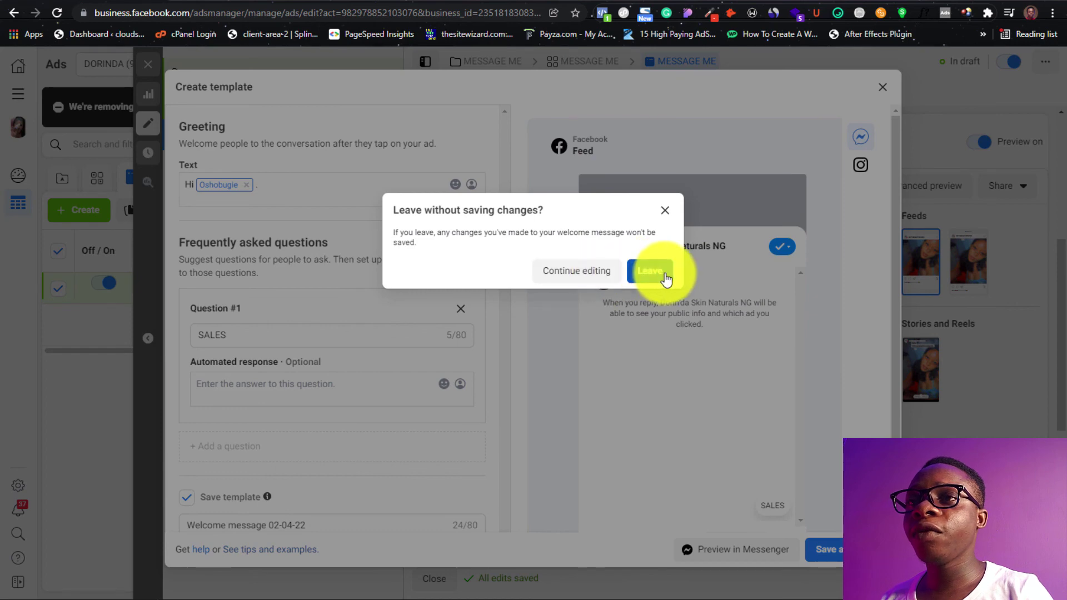
pyautogui.click(666, 279)
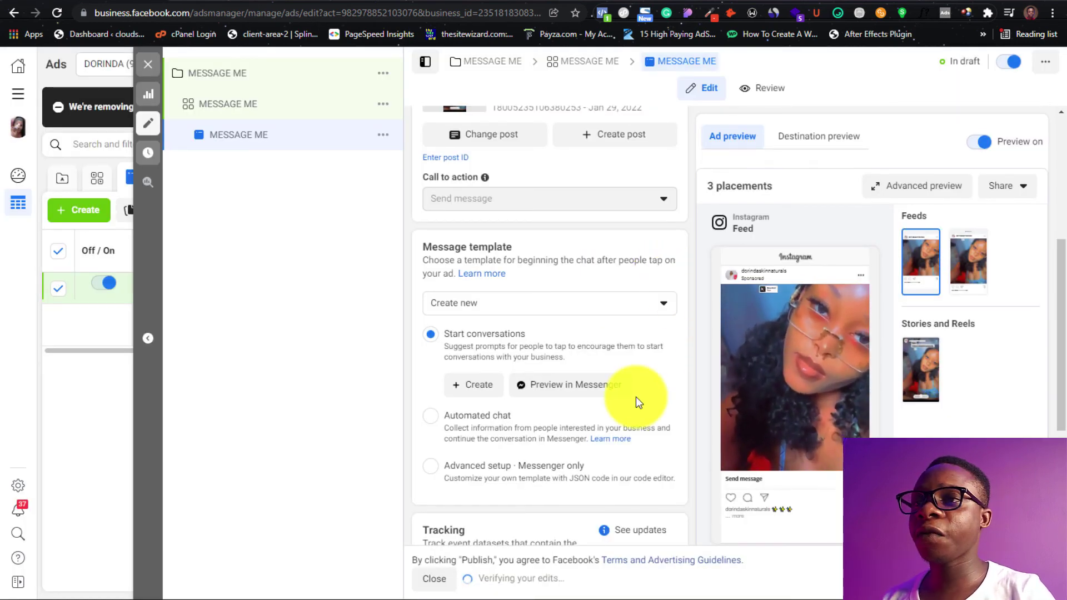
# - Review the ad's tracking, message template, call to action and ad creative settings
pyautogui.scroll(-4, 636, 397)
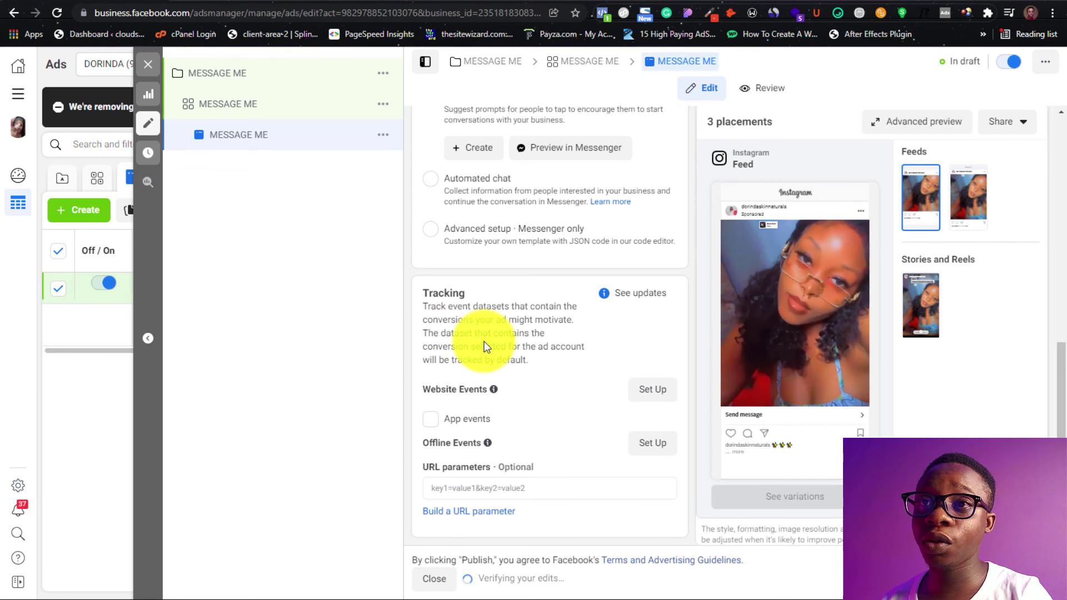
pyautogui.moveTo(722, 306)
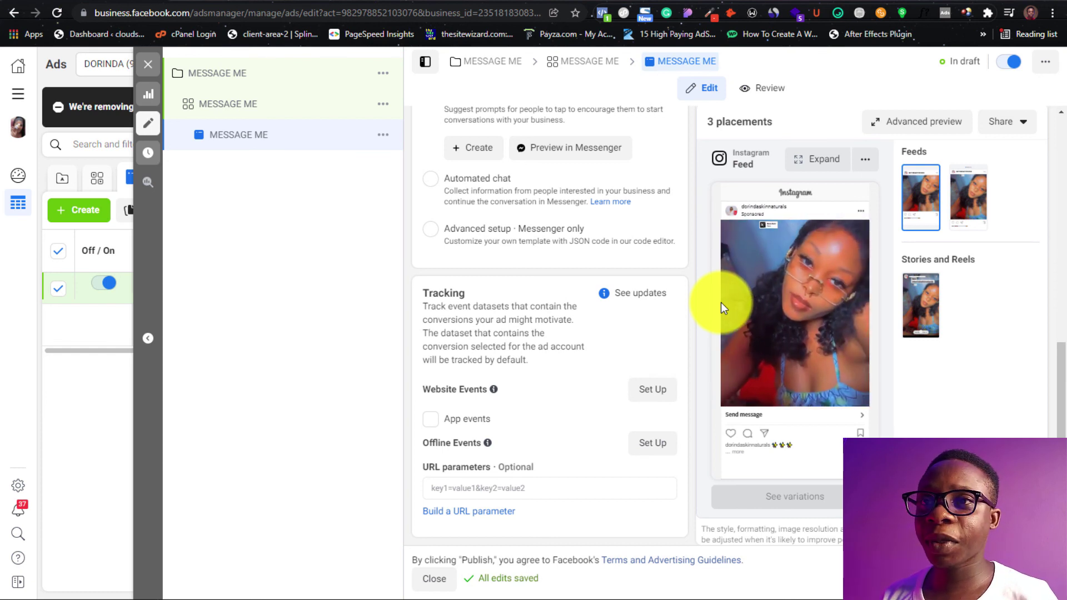
pyautogui.scroll(2, 679, 286)
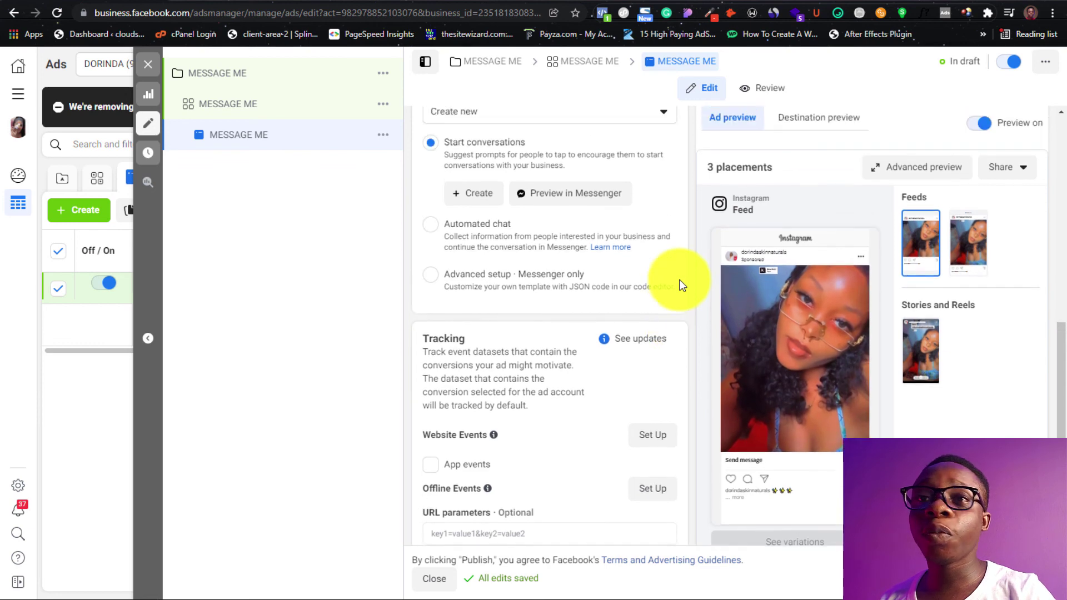
pyautogui.scroll(5, 679, 285)
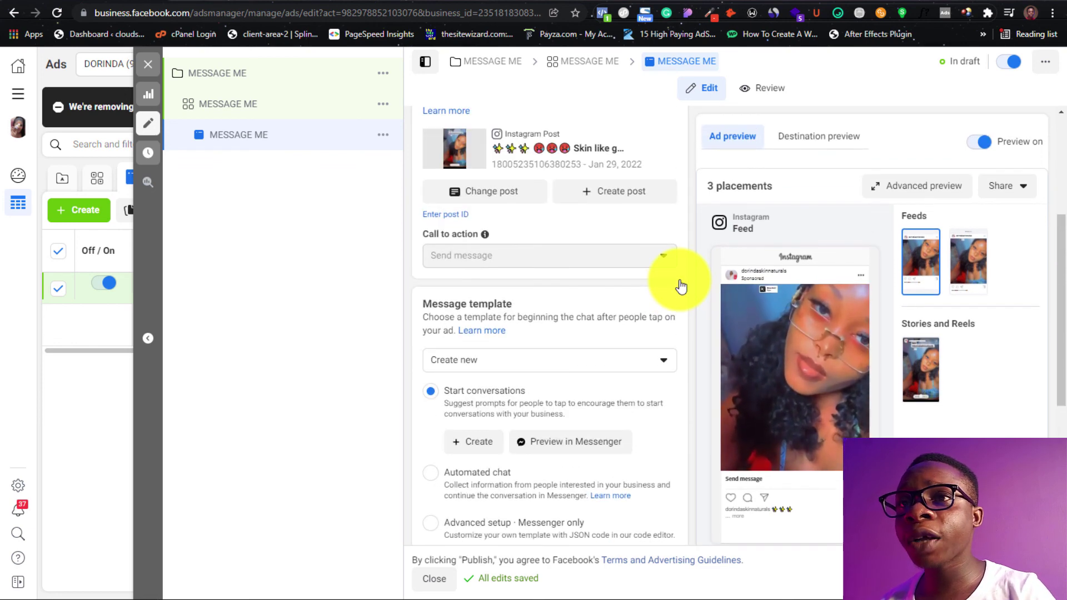
pyautogui.scroll(1, 682, 286)
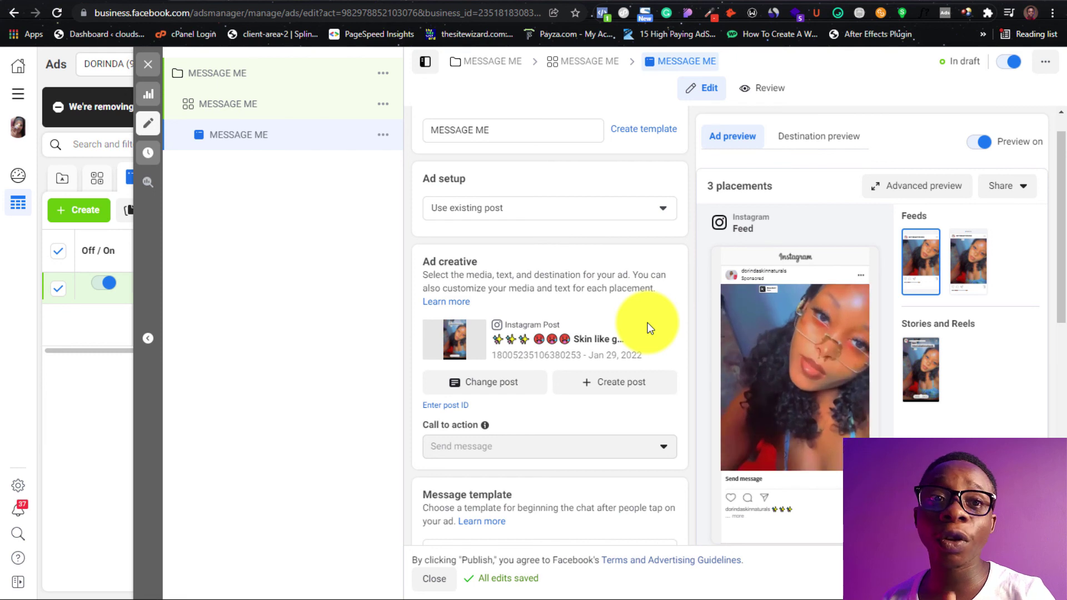
# - Review the MESSAGE ME ad set's conversion location, messaging apps, accounts, budget and schedule, and return to the ad
pyautogui.click(294, 119)
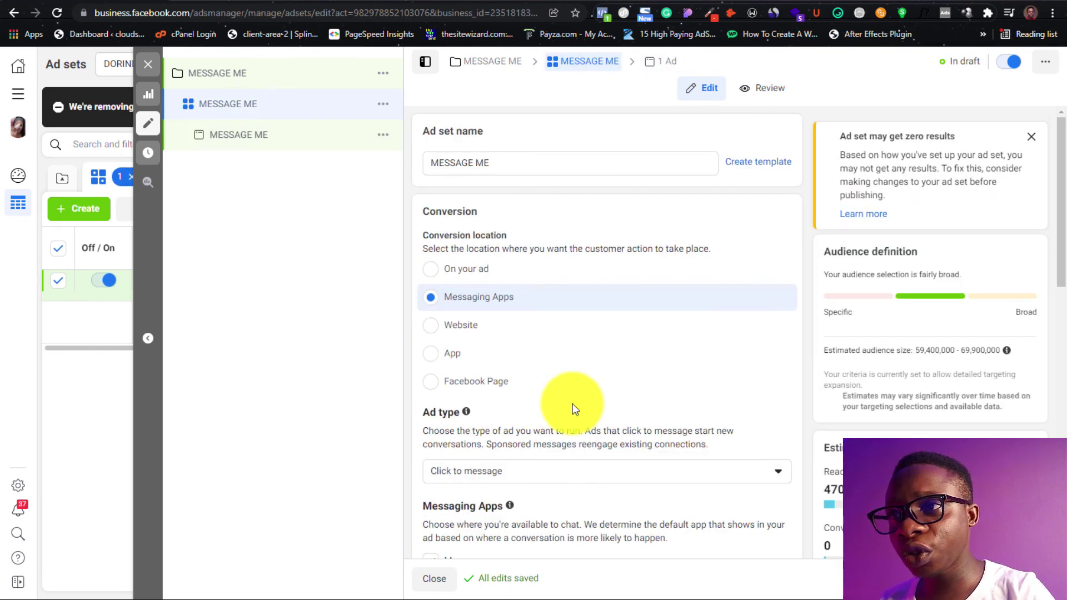
pyautogui.scroll(-5, 573, 404)
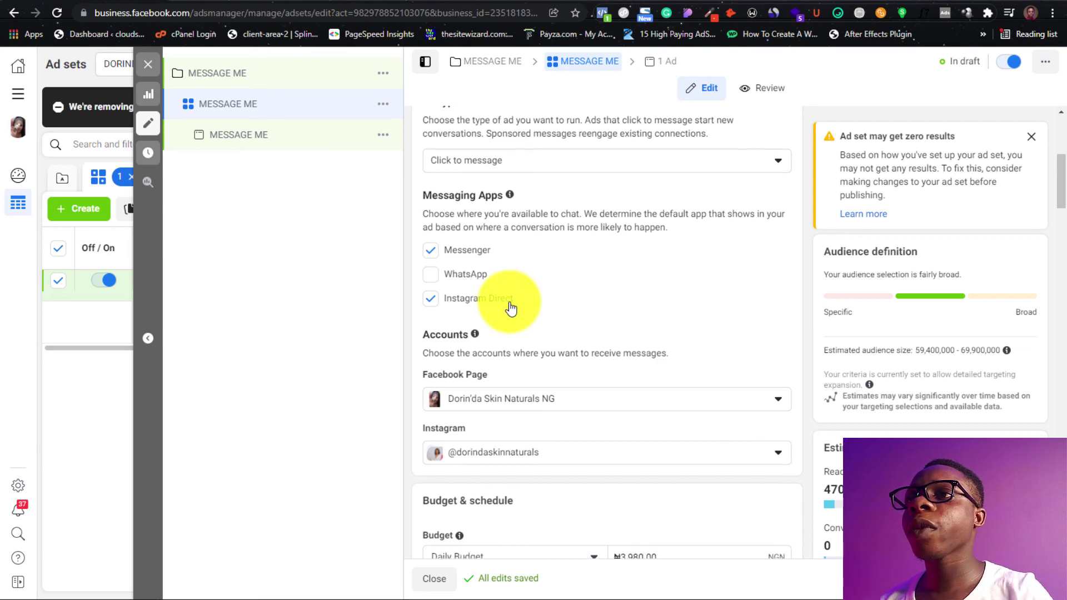
pyautogui.scroll(-4, 511, 311)
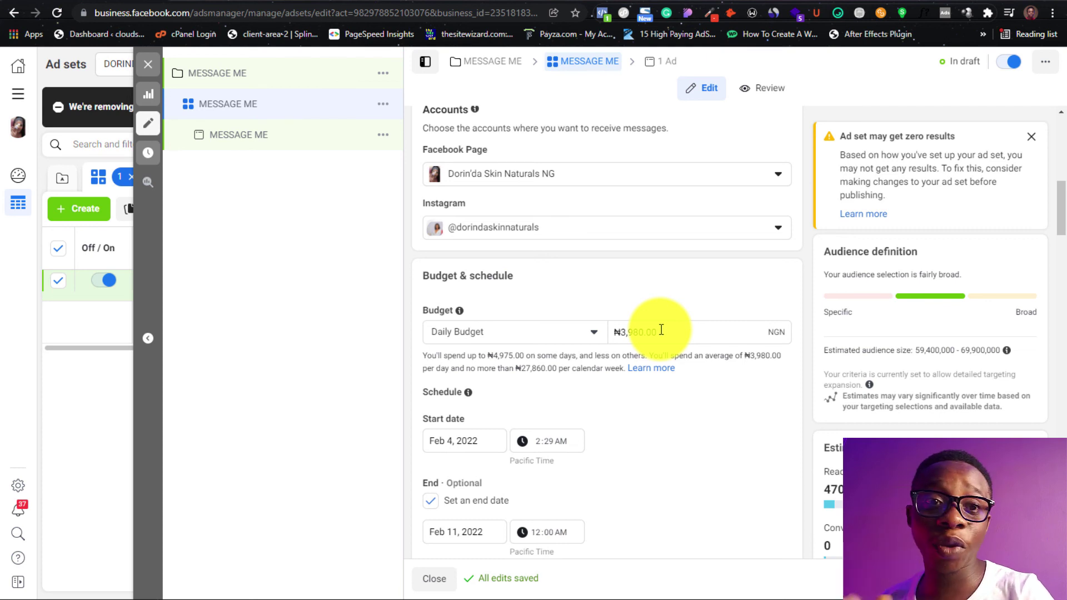
pyautogui.click(267, 146)
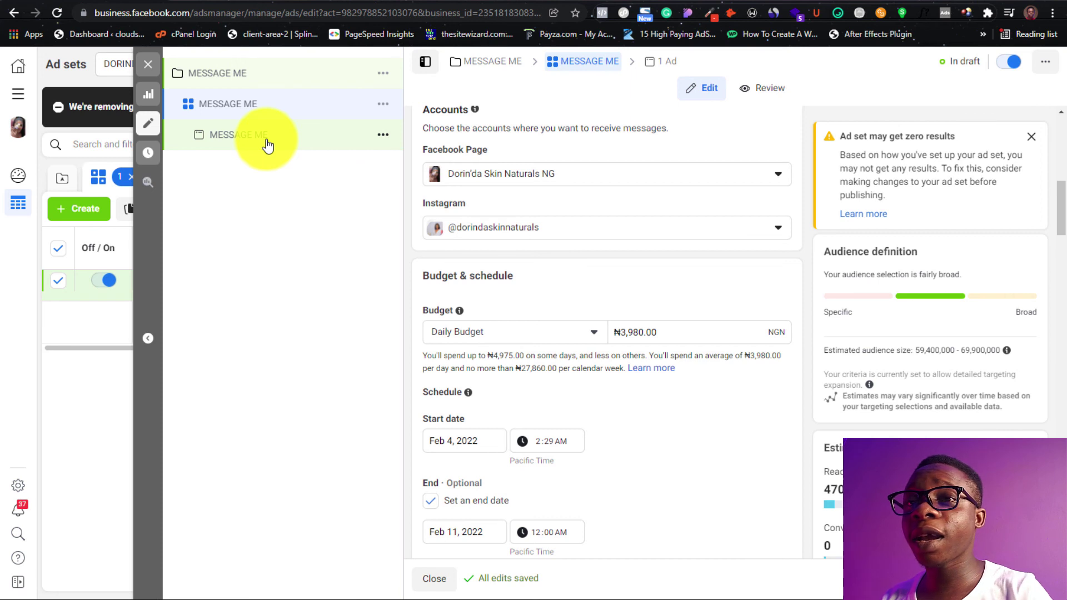